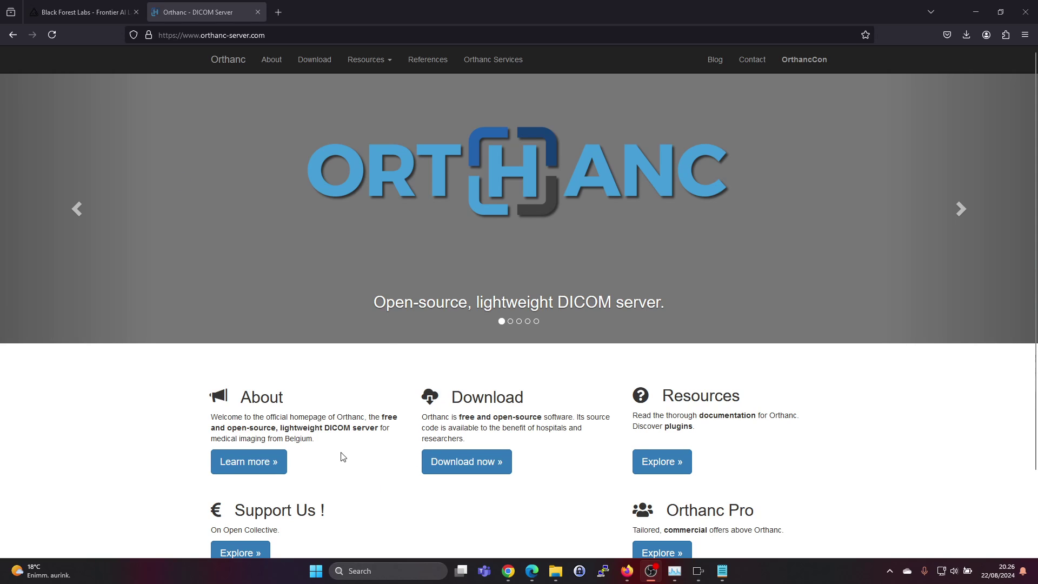
Step: Open the Orthanc Download page through 'Download now »' on orthanc-server.com
scroll(336, 489, down, 3)
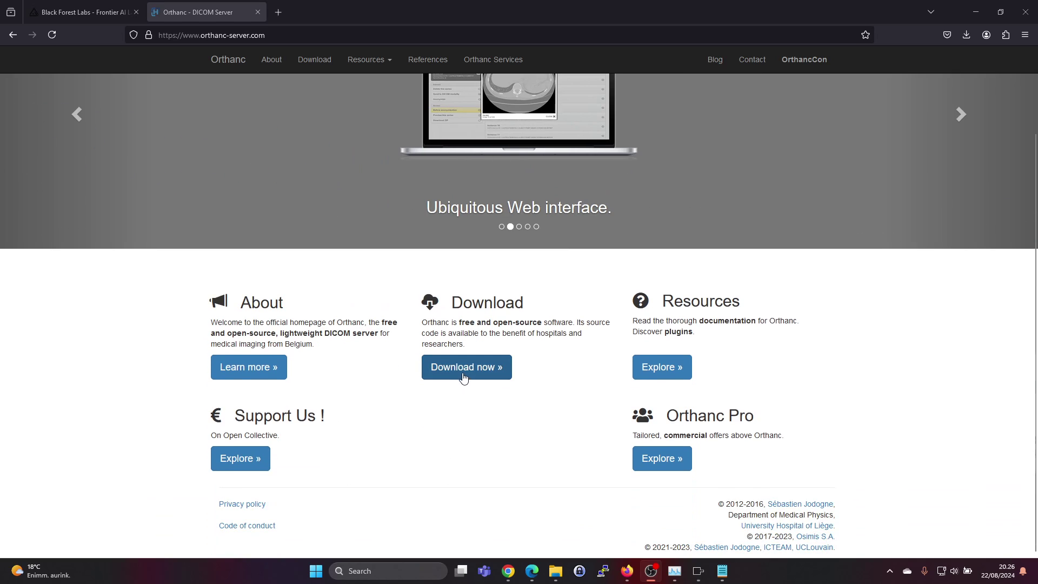
click(463, 373)
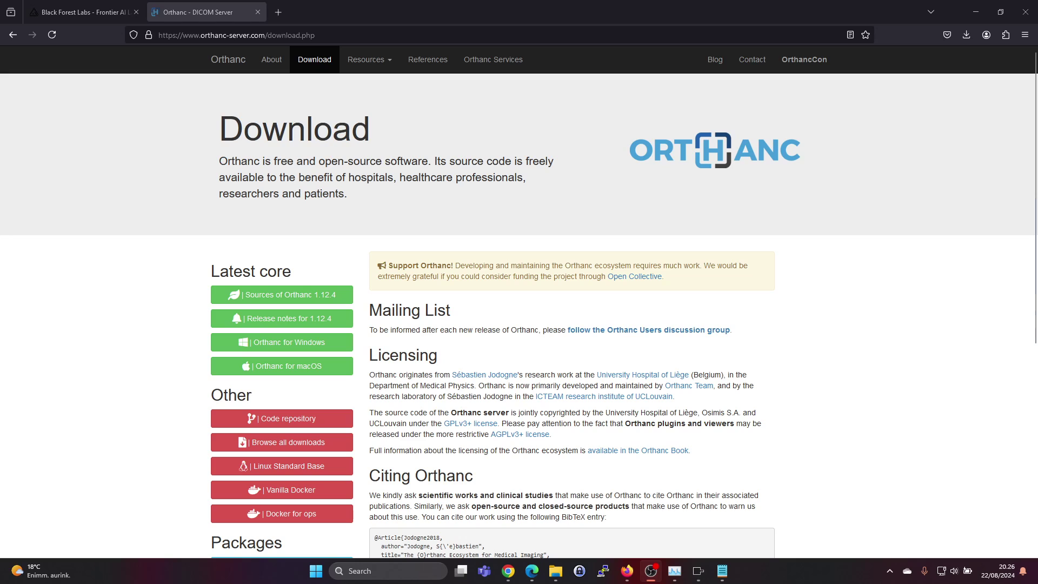
Step: Download OrthancInstaller-Win64-24.8.1.exe from the Windows 64-bit installers list
click(285, 343)
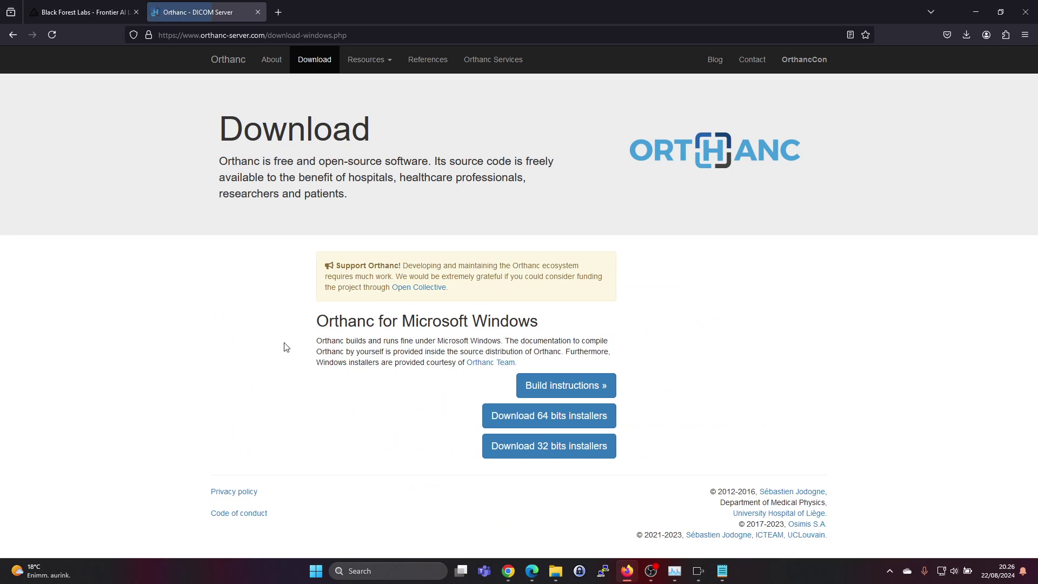
click(538, 425)
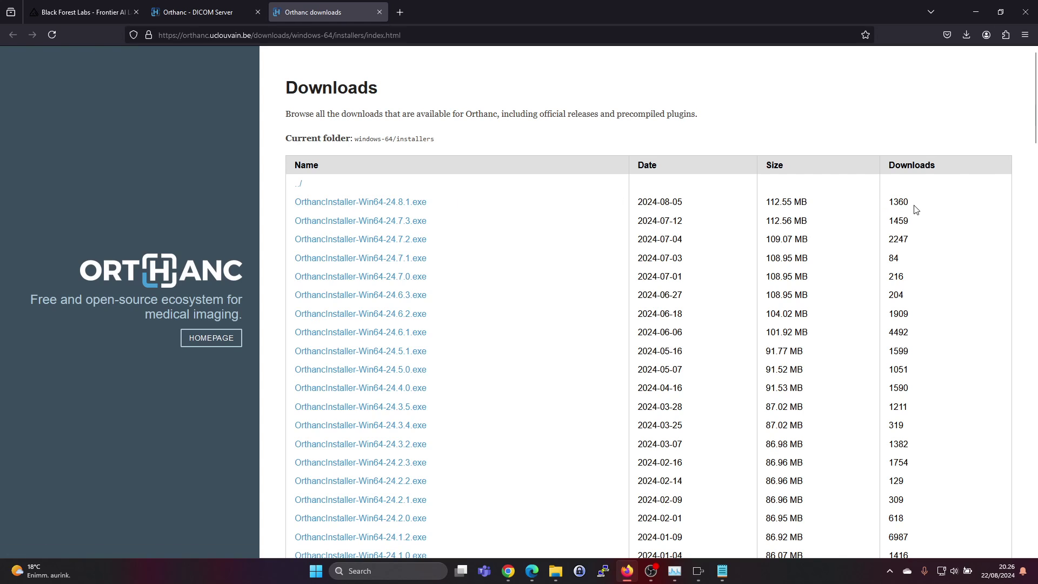
scroll(911, 297, down, 9)
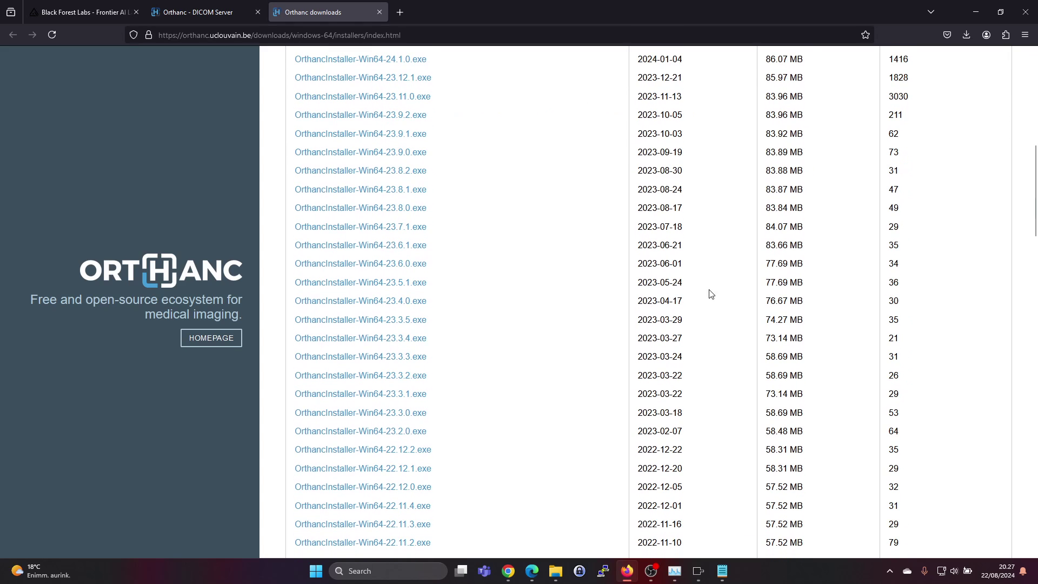
scroll(426, 302, down, 3)
scroll(732, 343, down, 3)
scroll(727, 351, up, 9)
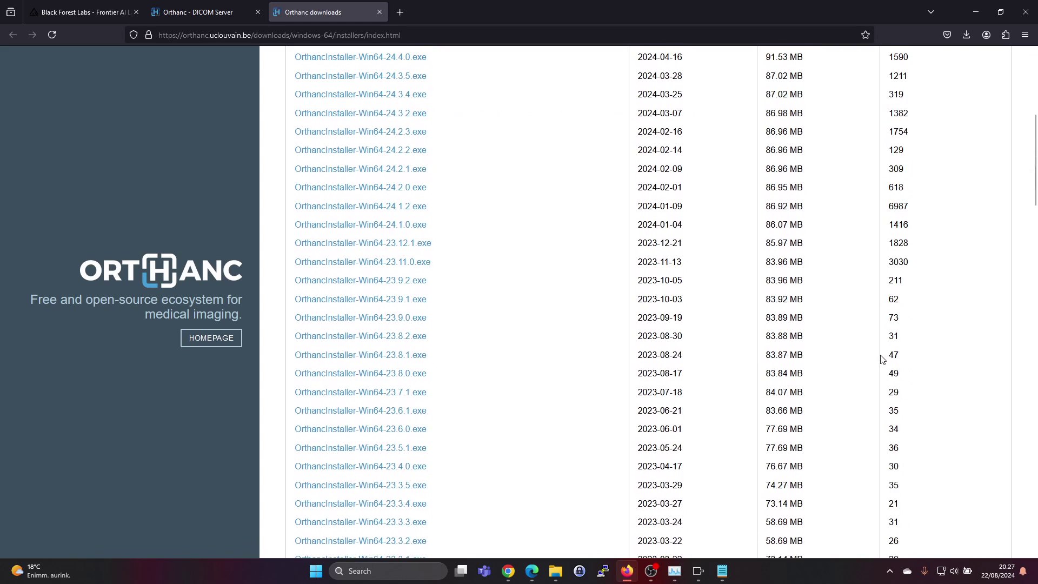
scroll(882, 359, up, 3)
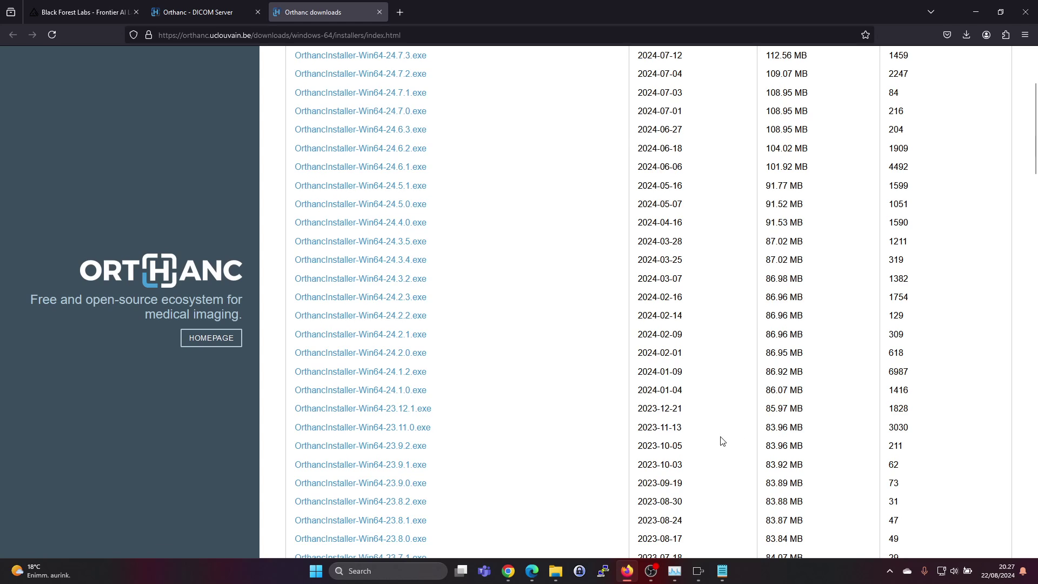
scroll(722, 440, up, 3)
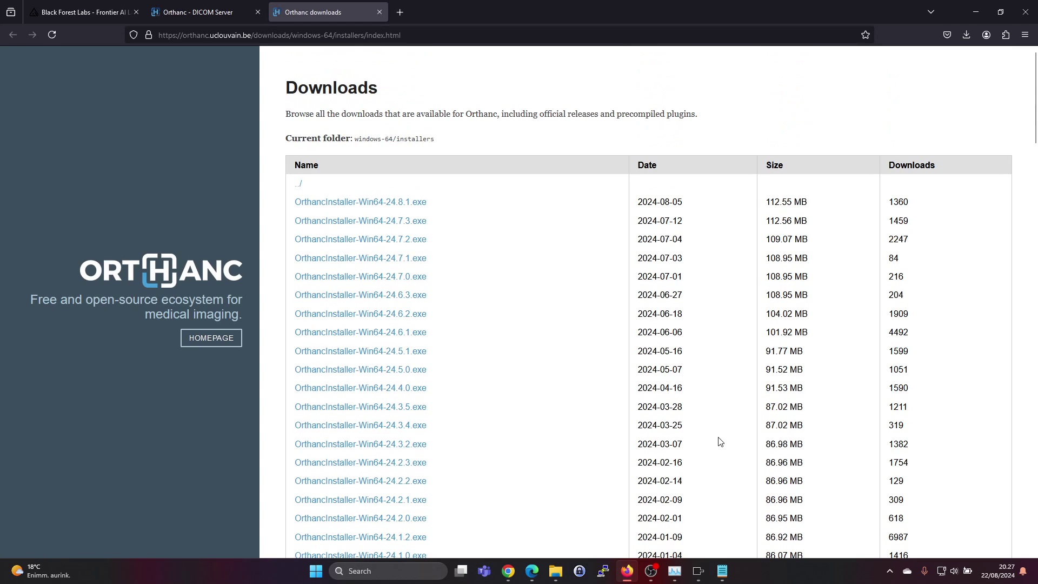
click(395, 205)
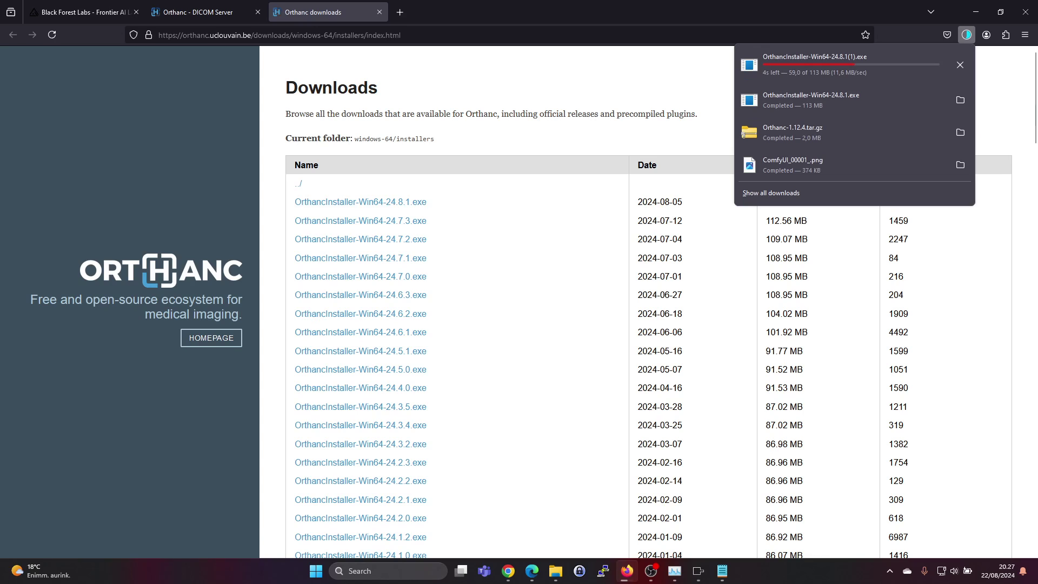
Step: Run OrthancInstaller-Win64-24.8.1 from Downloads, bypassing SmartScreen with 'Run anyway'
key(alt+Tab)
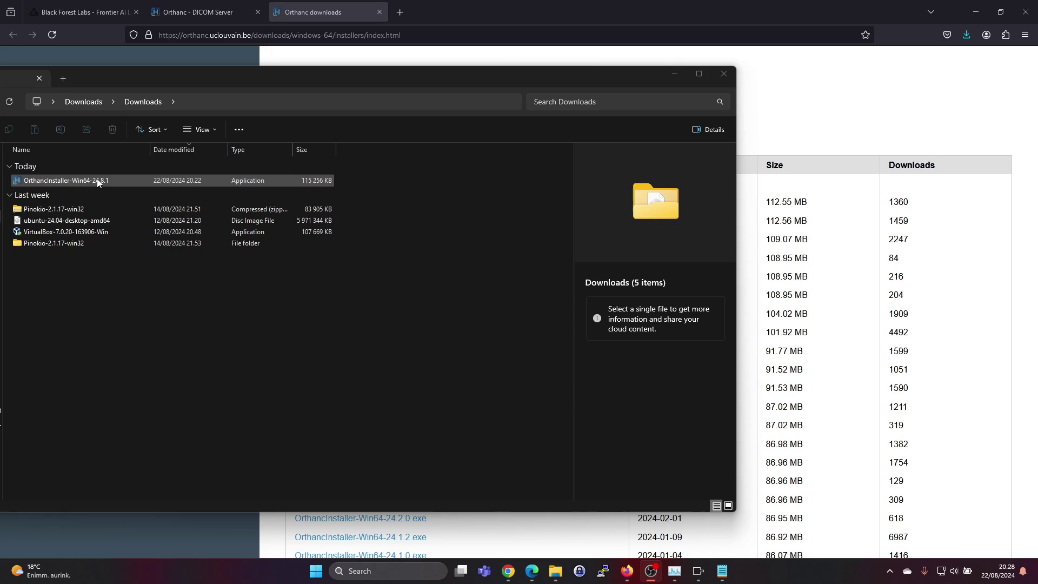
click(98, 181)
double_click(97, 180)
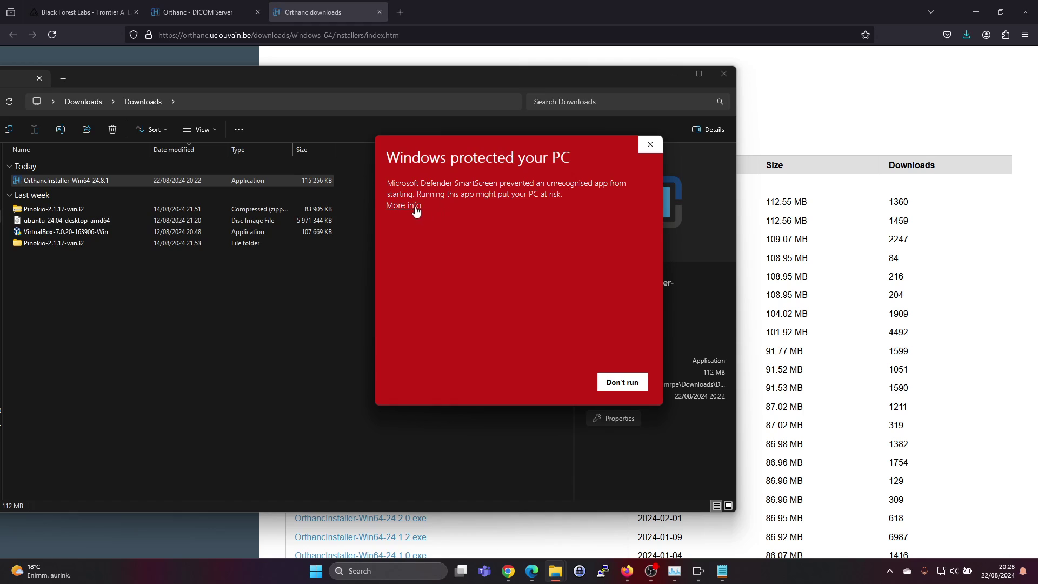
click(416, 208)
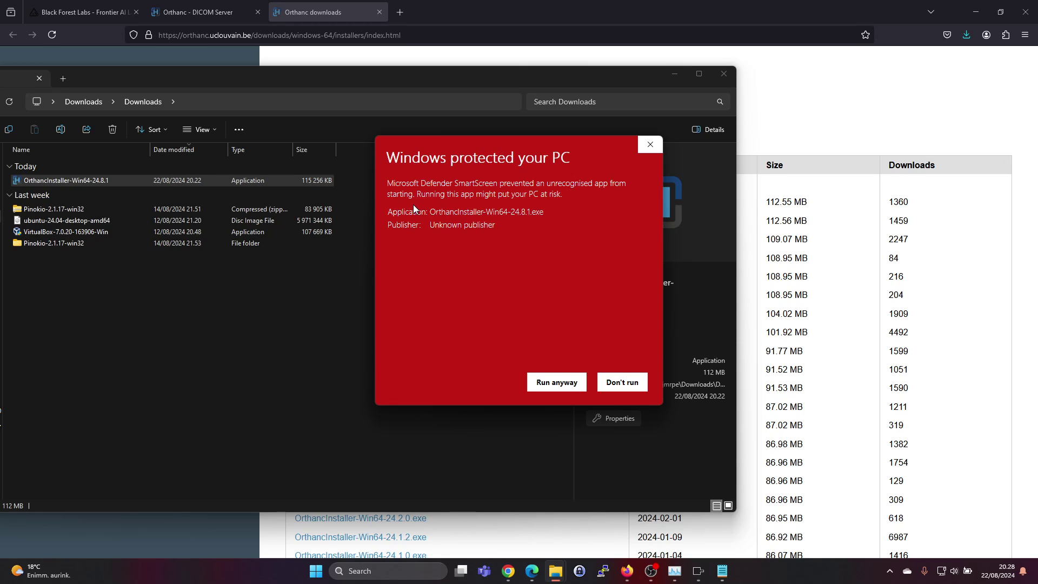
click(557, 382)
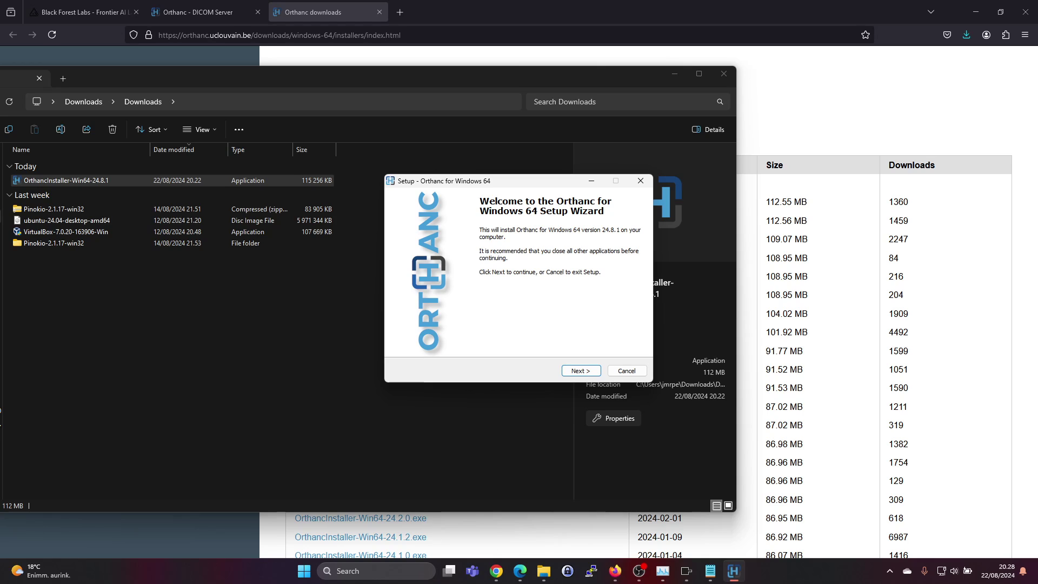
Step: Accept the licence, keeping C:\Program Files\Orthanc Server and C:\Orthanc as install and storage folders
click(588, 372)
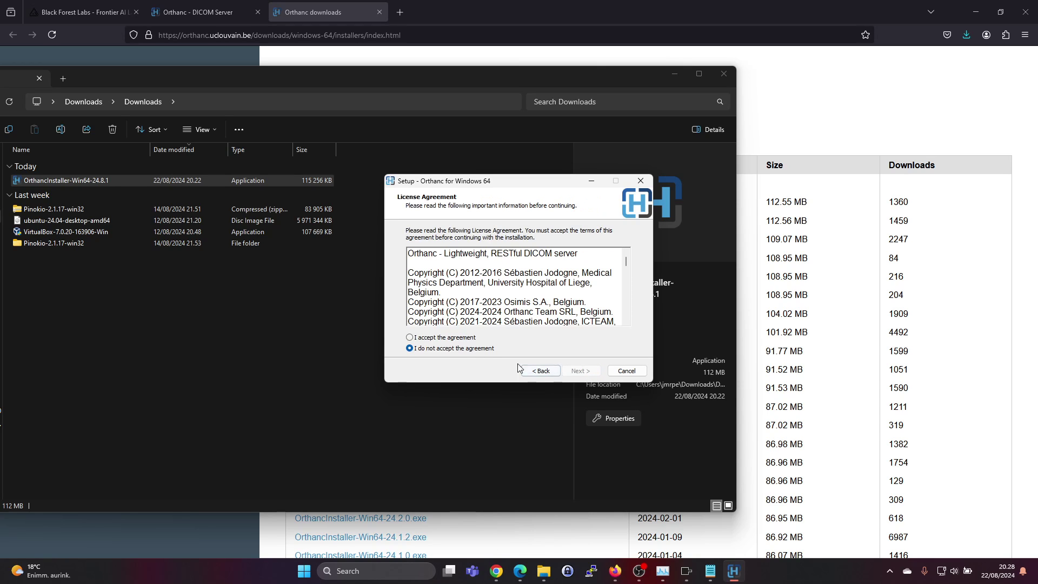
click(451, 339)
click(582, 373)
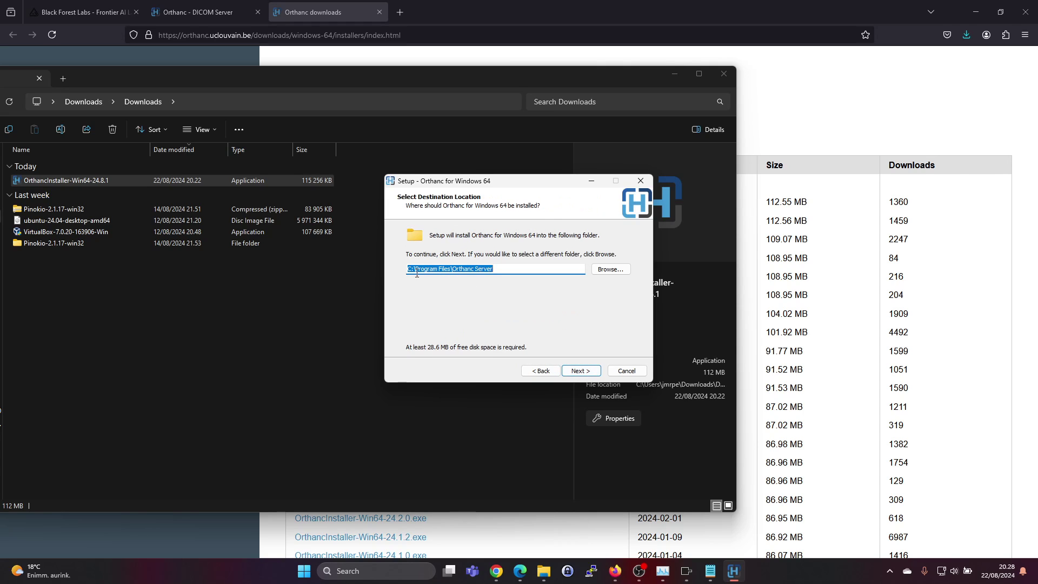
click(586, 372)
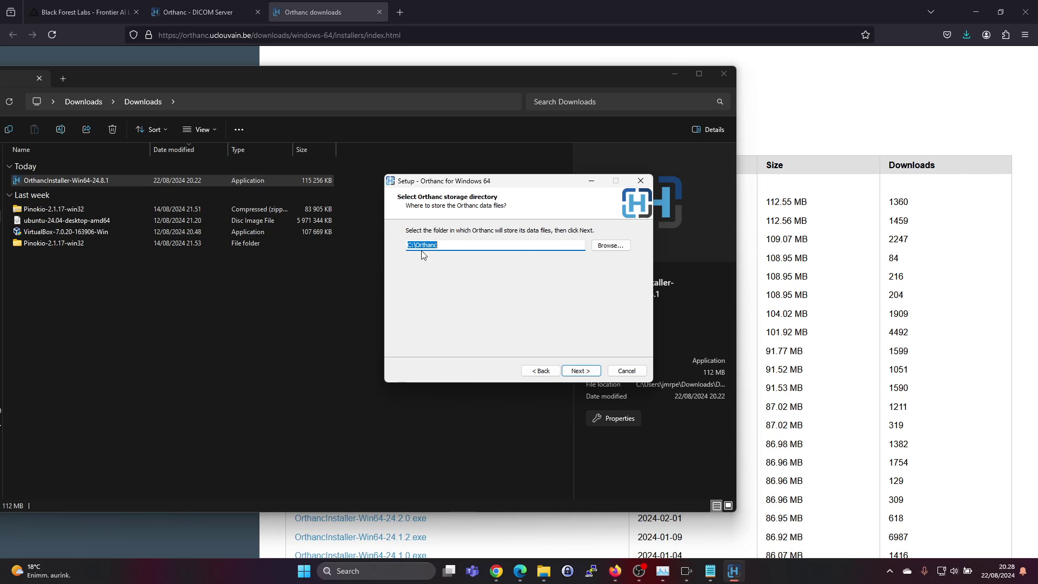
click(581, 372)
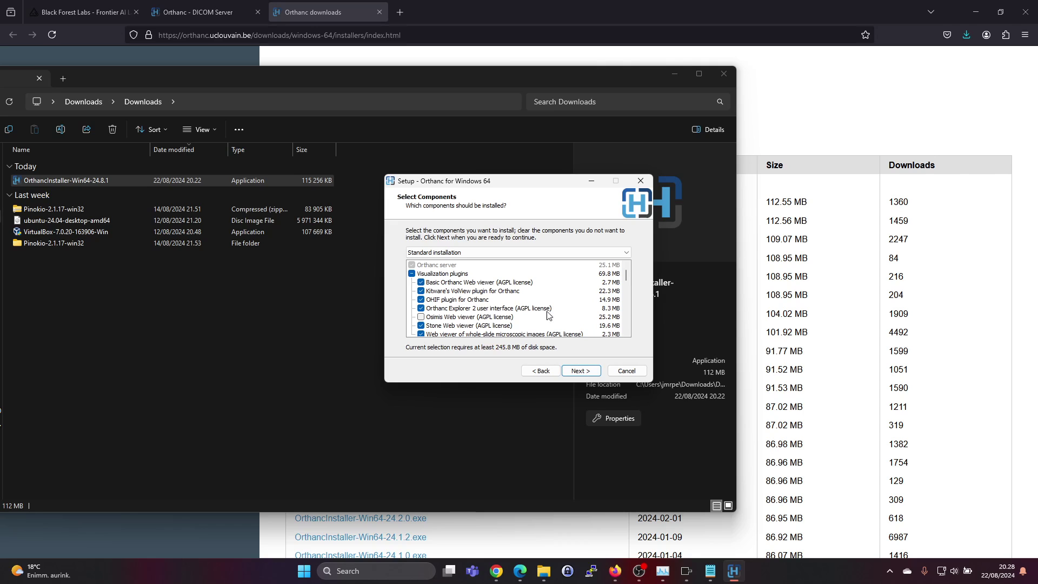
Step: Review the Standard installation components, including OHIF, VolView and Stone plugins, leaving them unchanged
scroll(508, 319, down, 4)
scroll(485, 320, up, 4)
scroll(505, 295, down, 3)
scroll(505, 296, down, 2)
scroll(499, 307, down, 1)
scroll(498, 307, down, 1)
scroll(486, 309, down, 2)
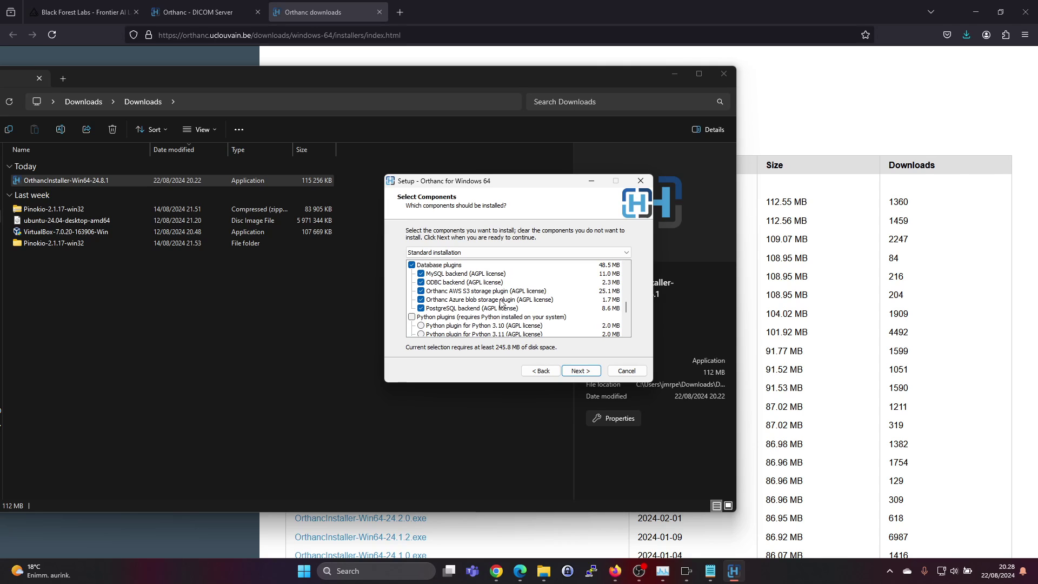
scroll(489, 318, down, 3)
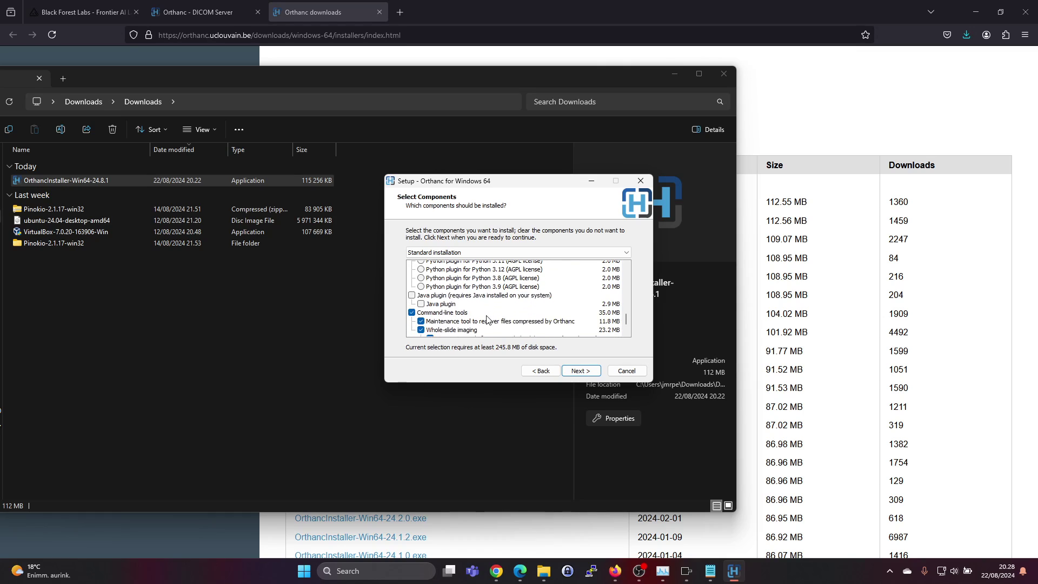
scroll(488, 319, down, 2)
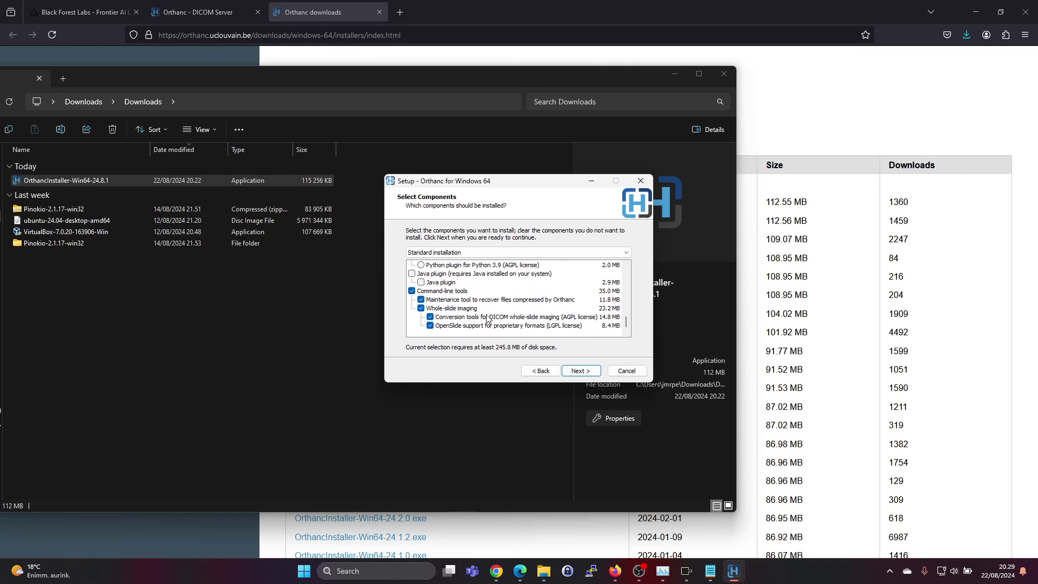
Step: Keep the default Start Menu folder, run the installation, and finish the wizard
click(588, 376)
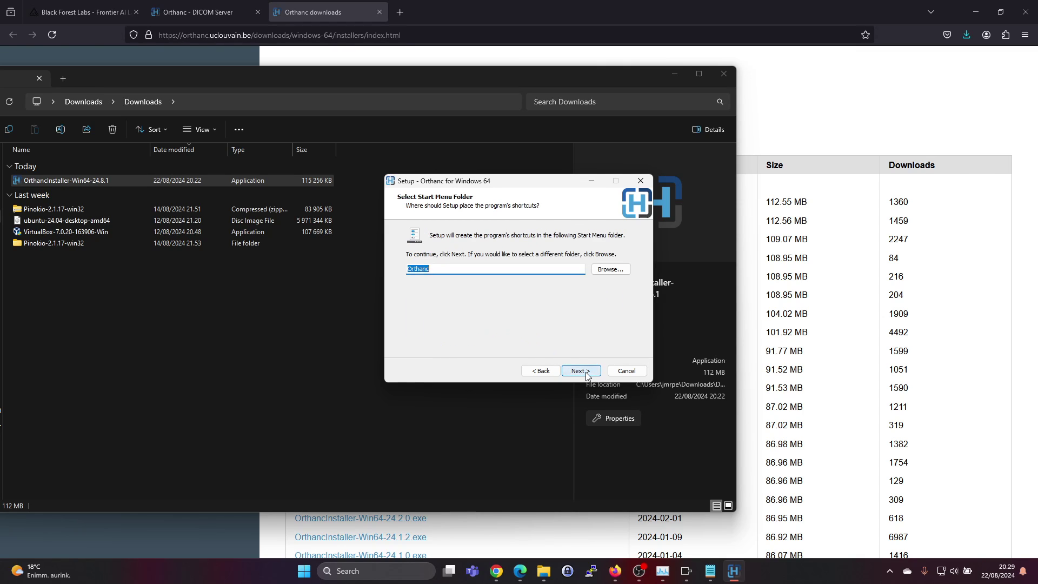
click(585, 374)
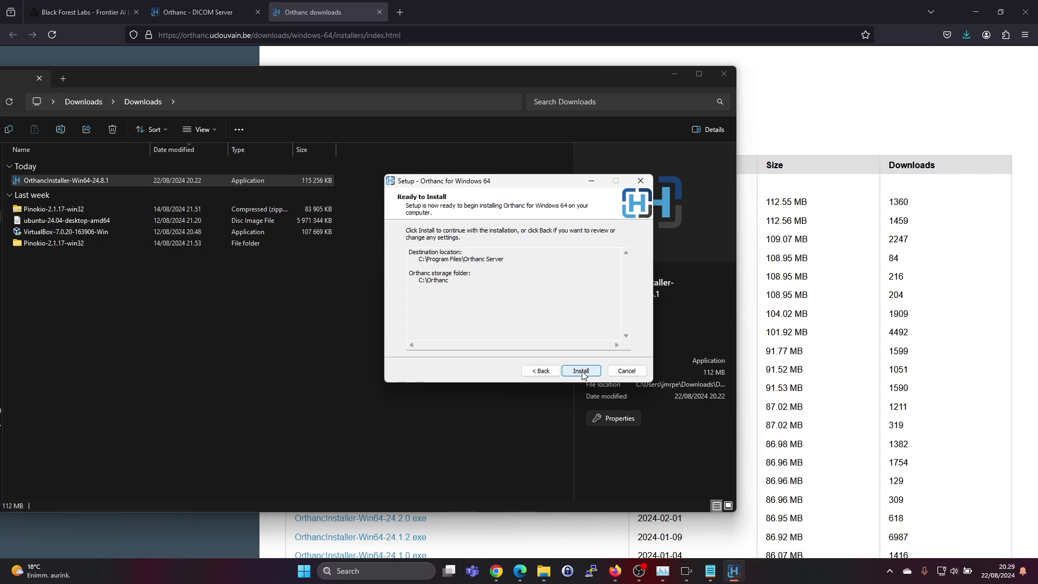
click(581, 370)
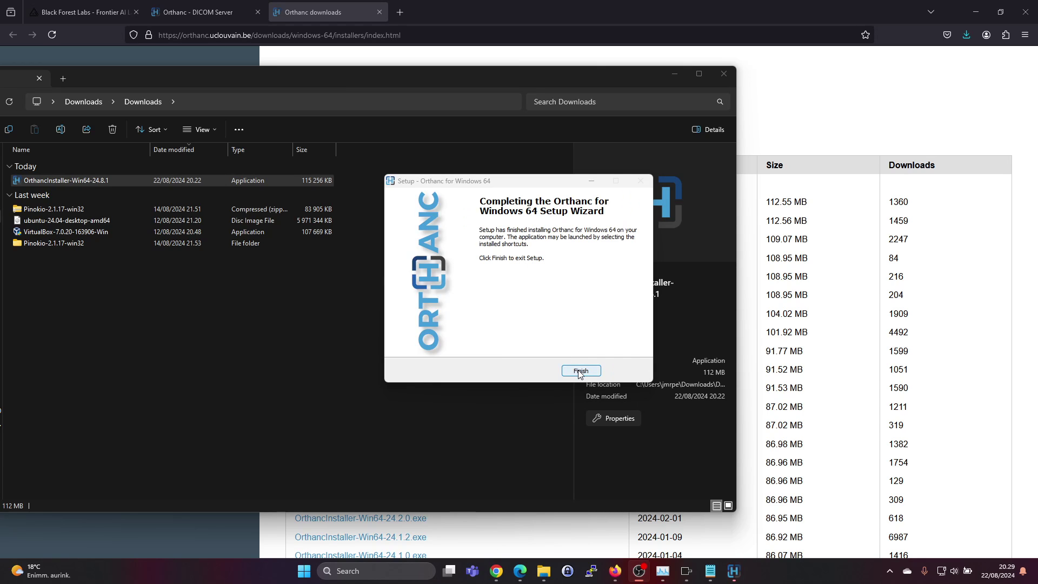
click(578, 370)
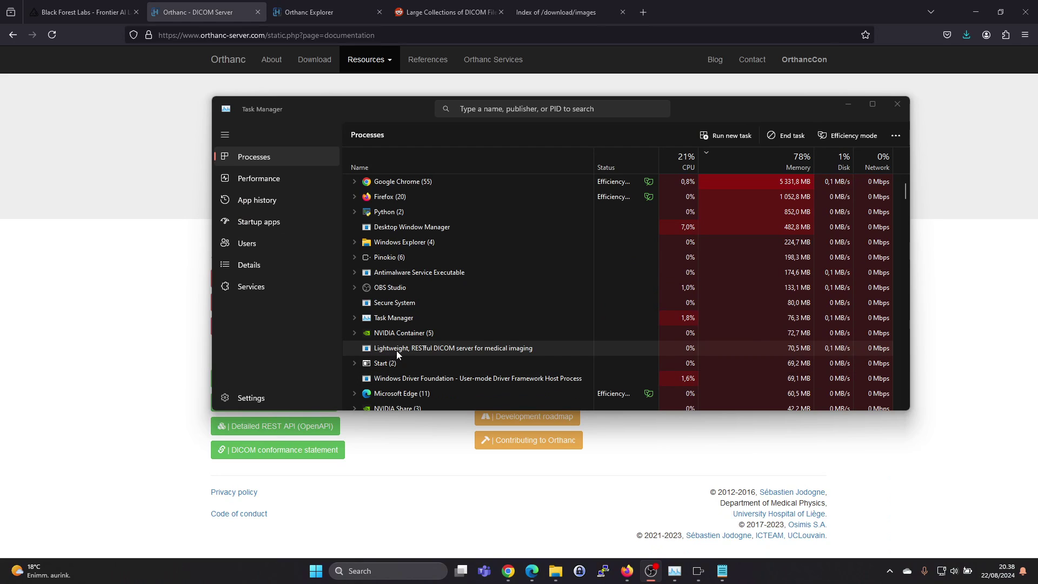
Step: Confirm the Orthanc DICOM server process is running in Task Manager, then minimise it
click(390, 353)
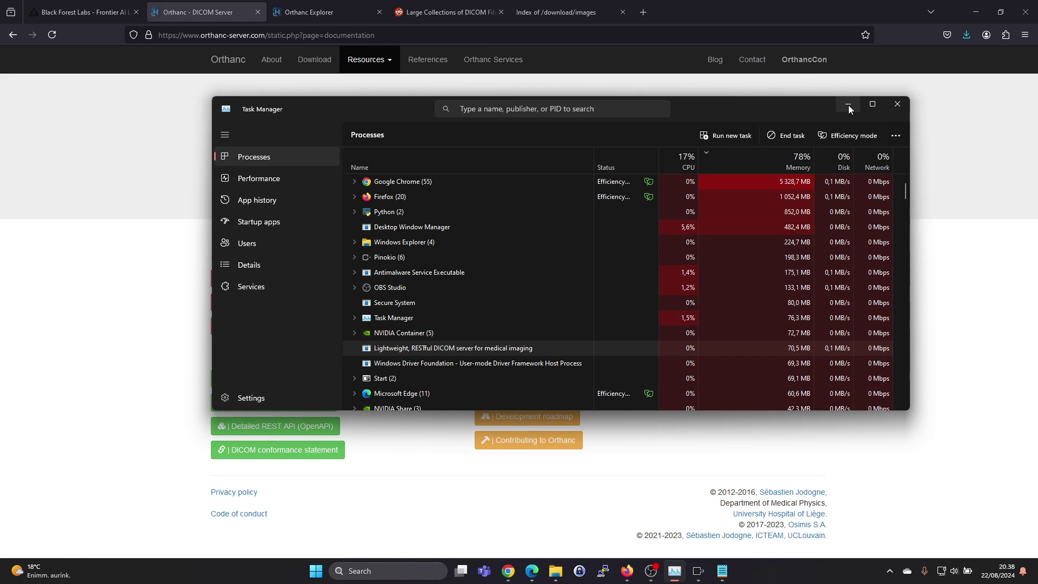
click(848, 105)
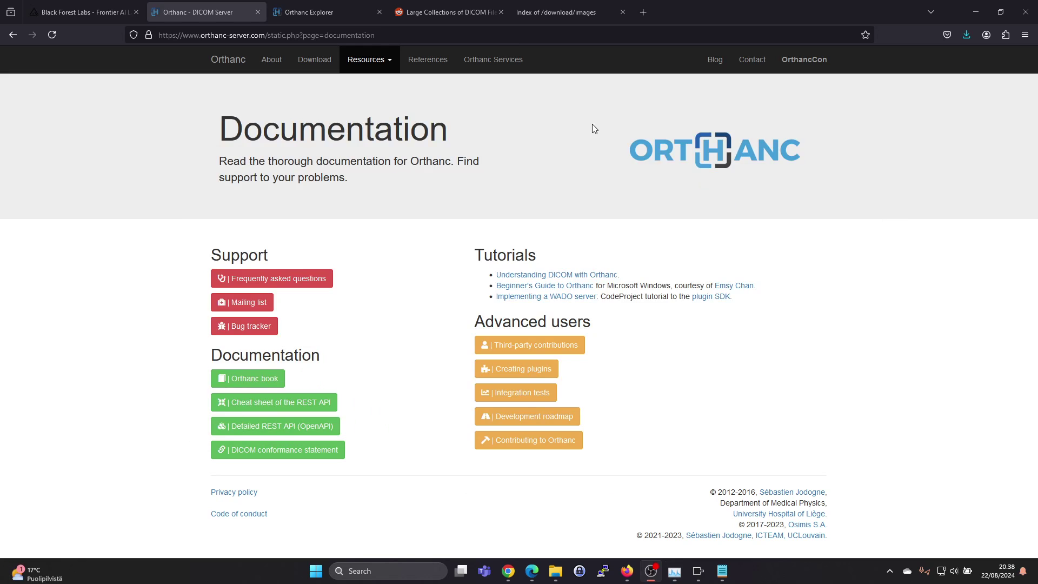
Step: Verify Orthanc Explorer's All studies list is empty, then return to Lookup studies
click(321, 13)
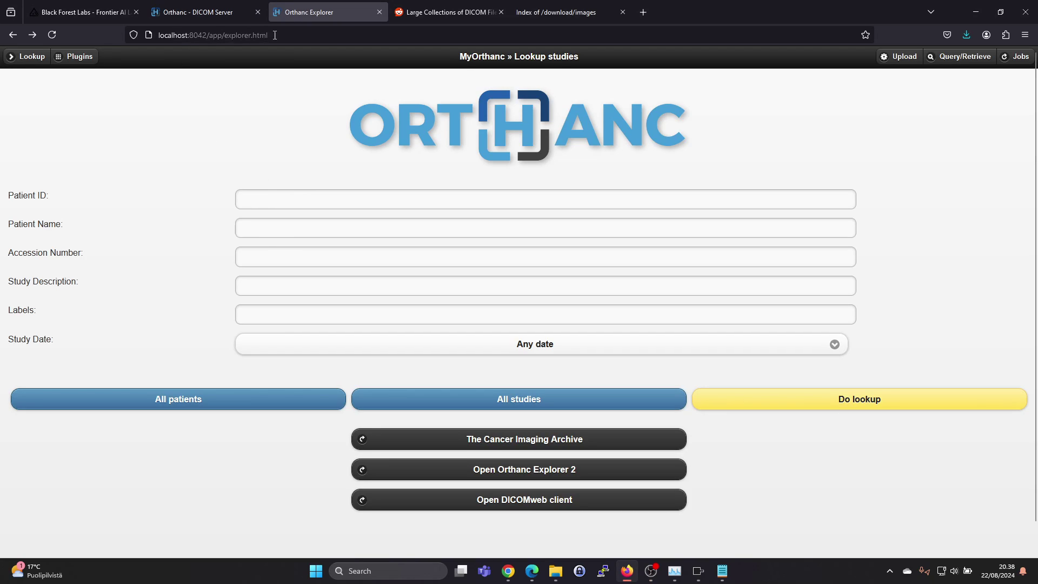
click(251, 36)
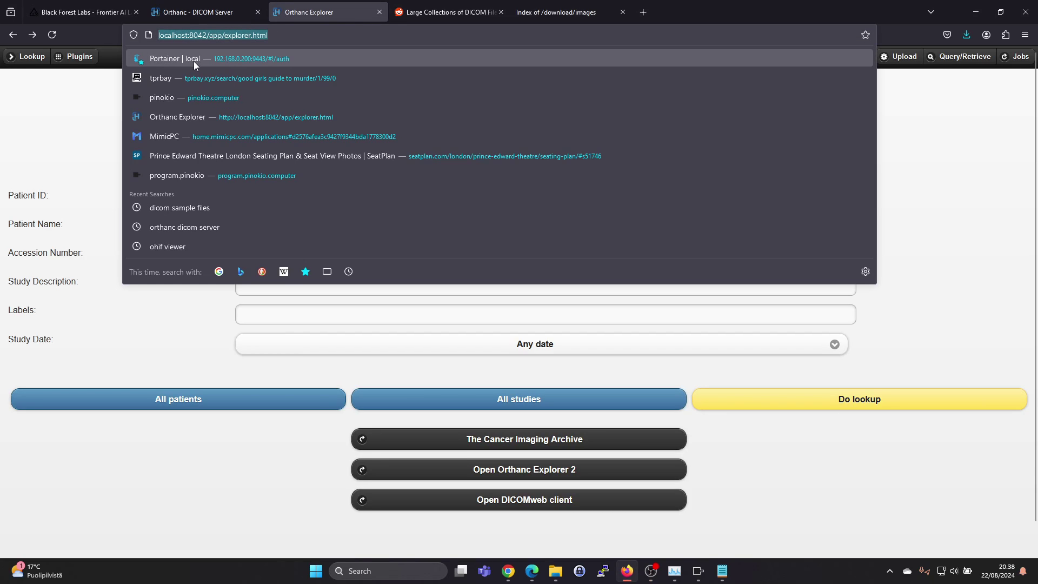
click(108, 121)
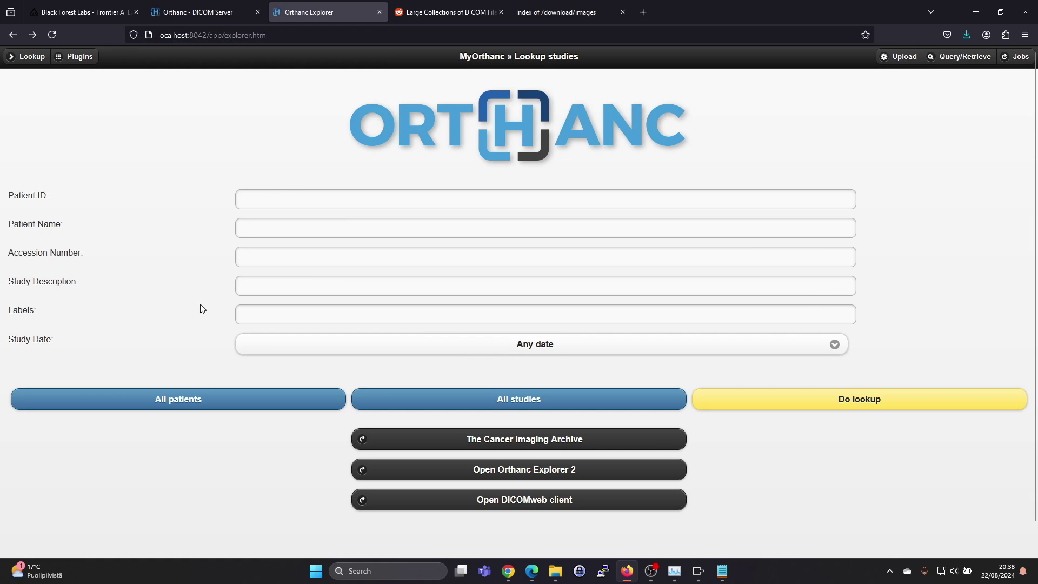
click(563, 399)
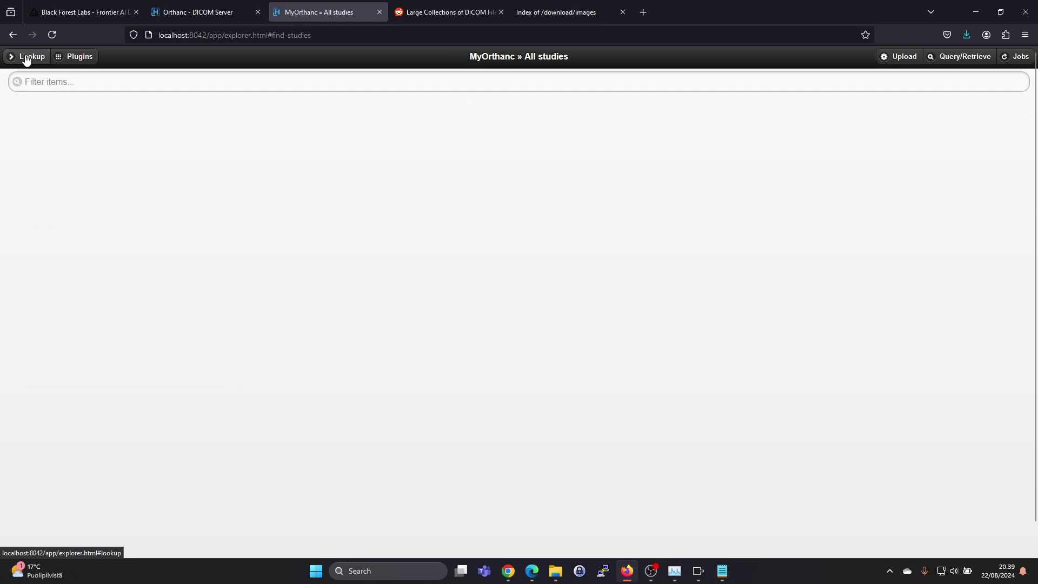
click(26, 57)
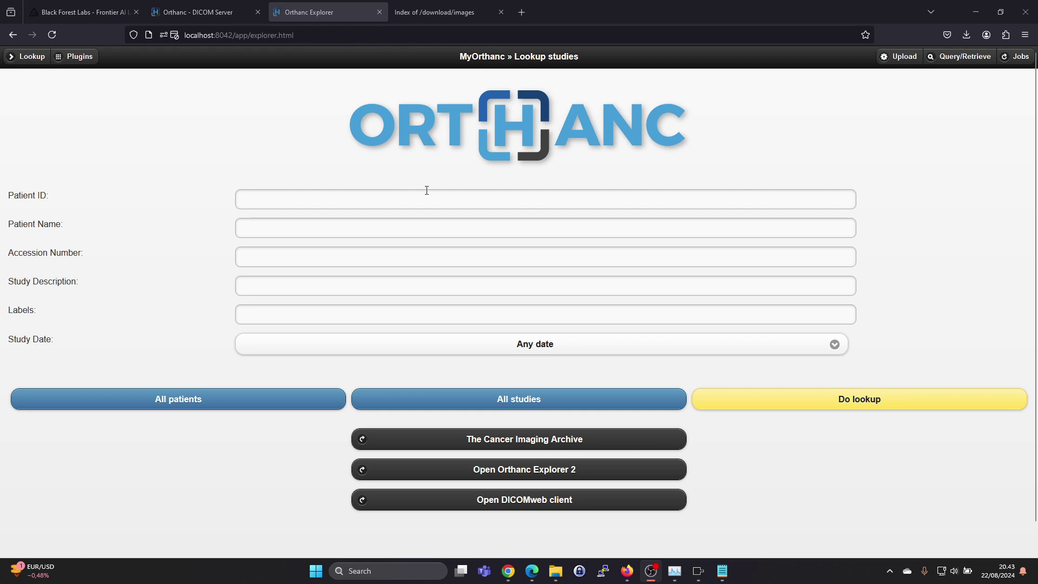
click(432, 16)
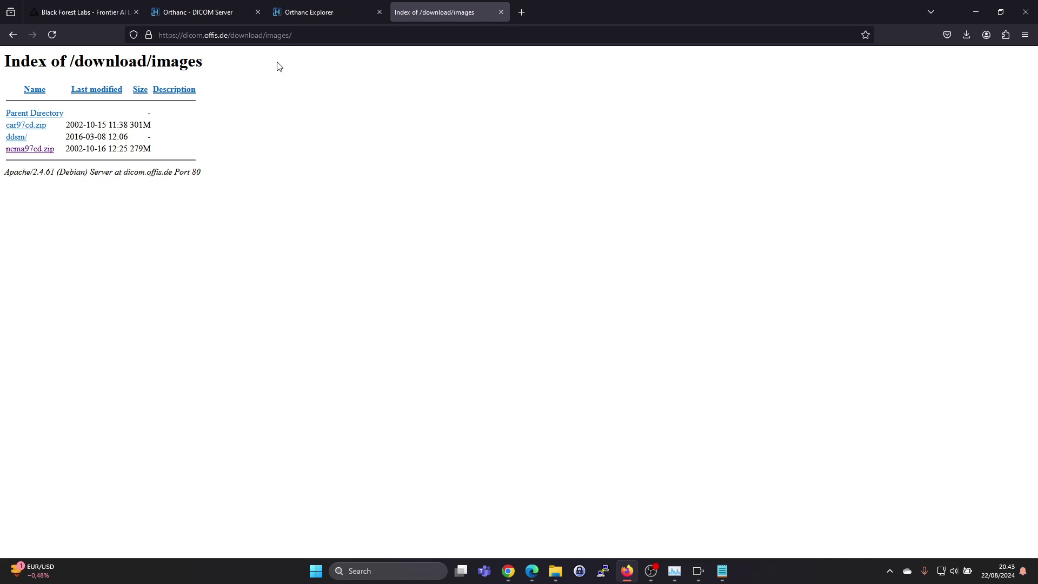
click(324, 13)
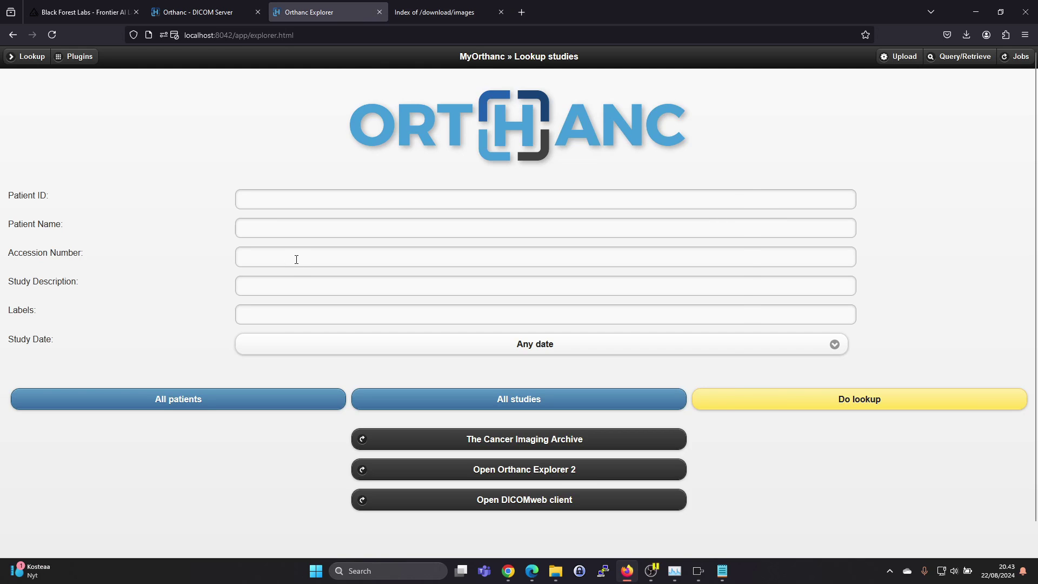
Step: Open the extracted nema97cd folder and mount its disc image
key(alt+Tab)
click(43, 169)
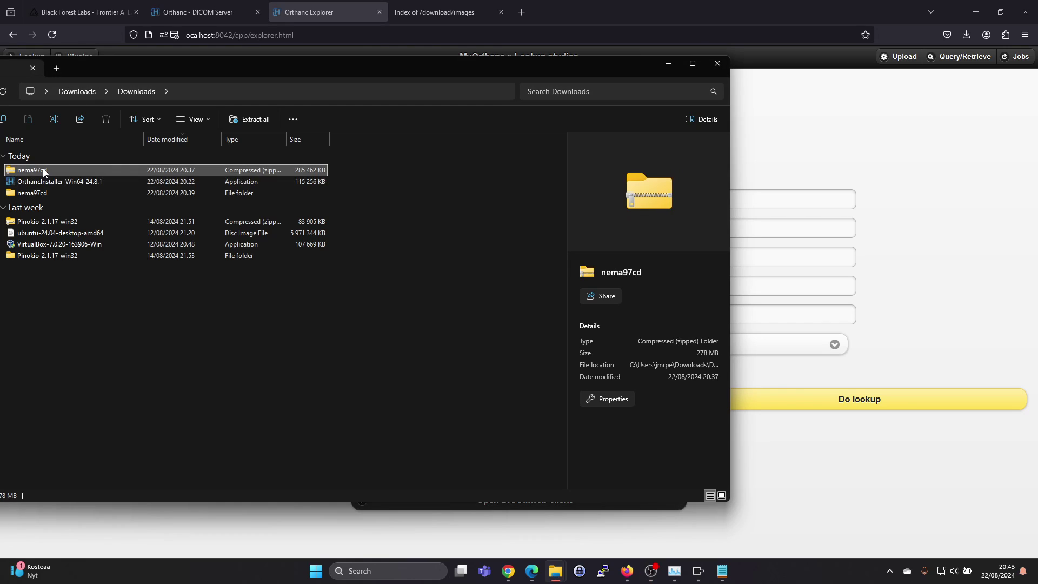
right_click(43, 168)
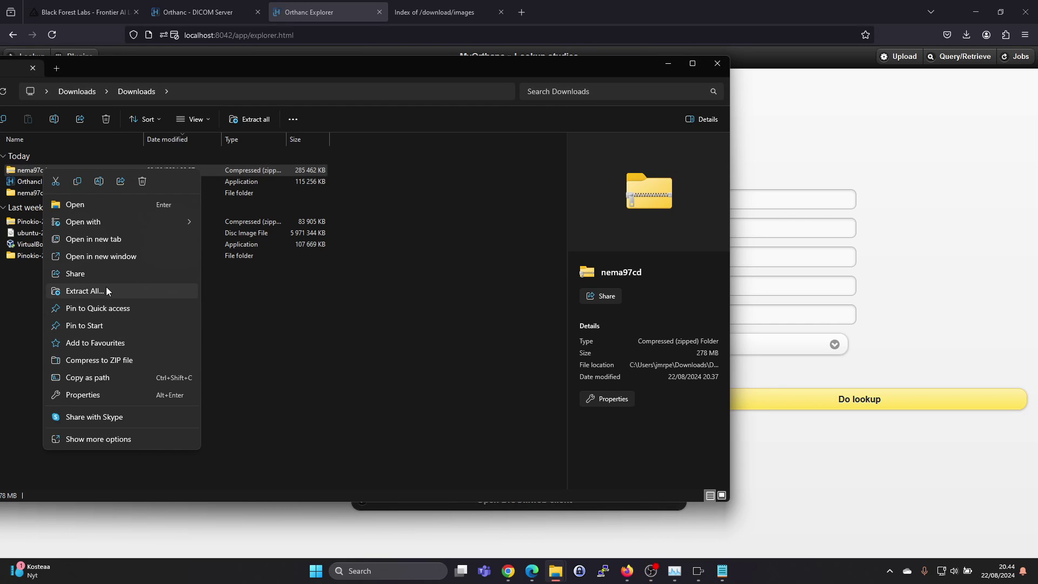
click(385, 333)
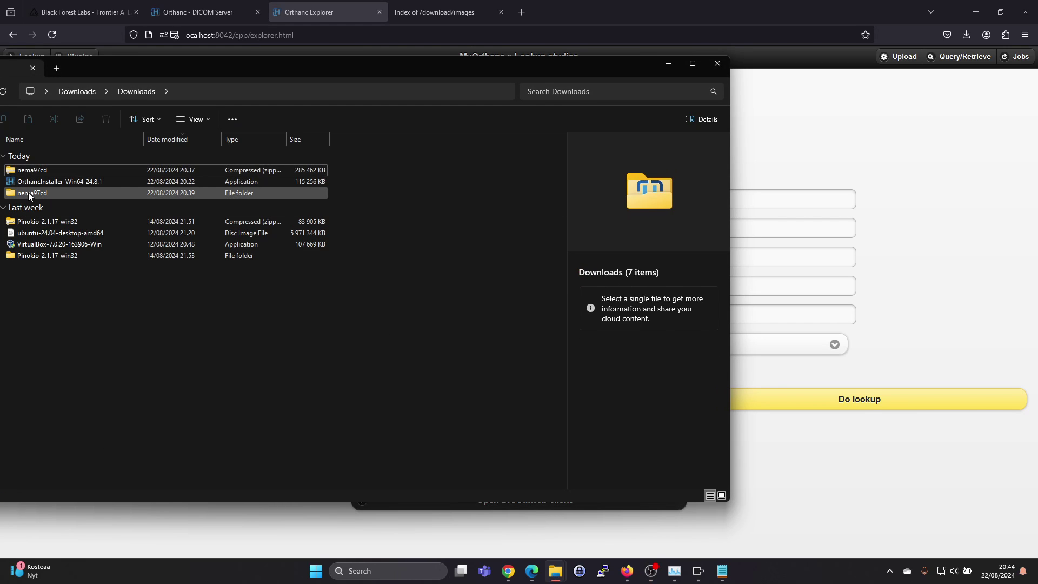
double_click(28, 193)
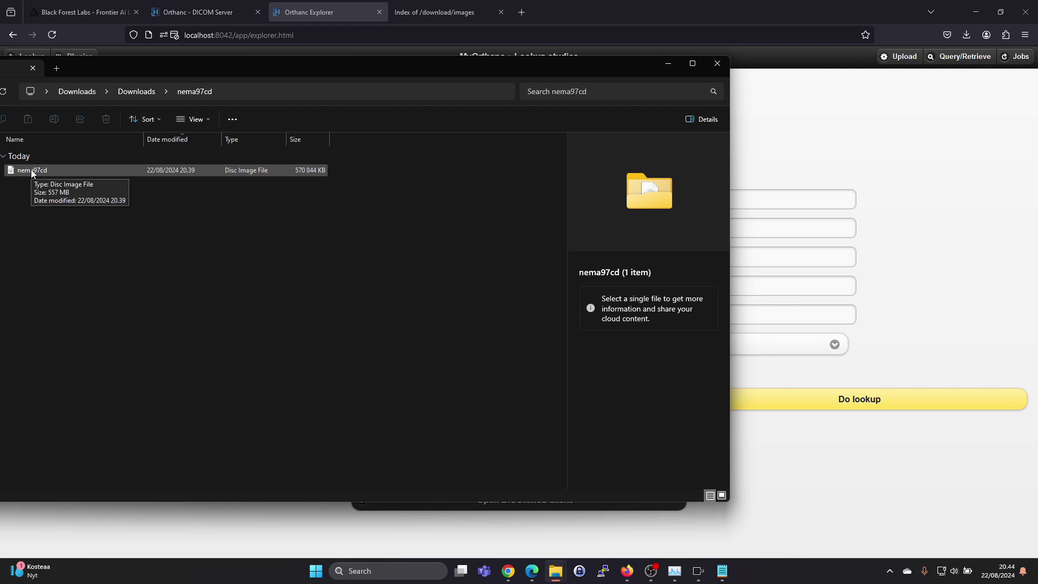
double_click(31, 171)
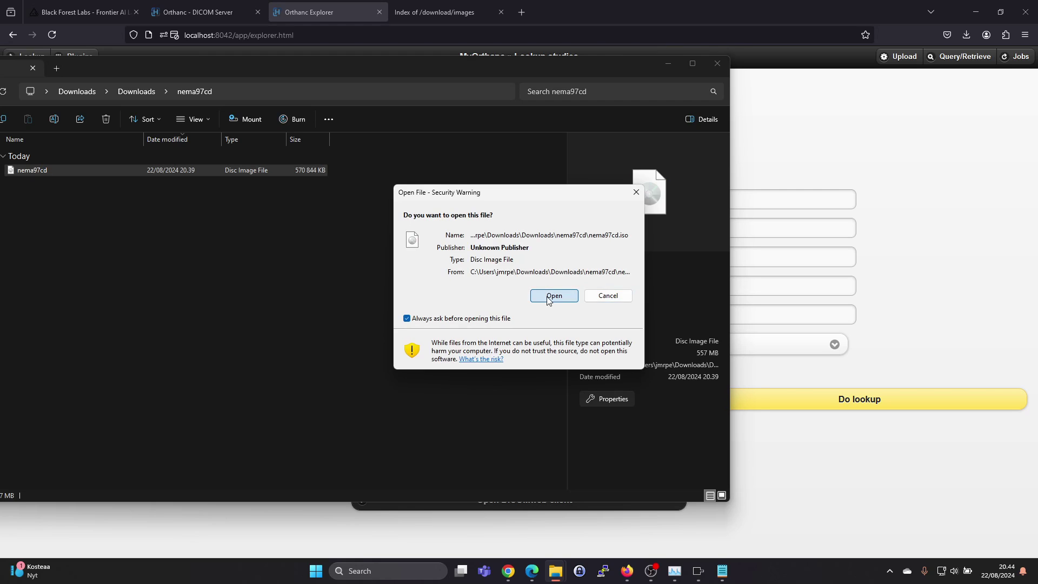
click(543, 297)
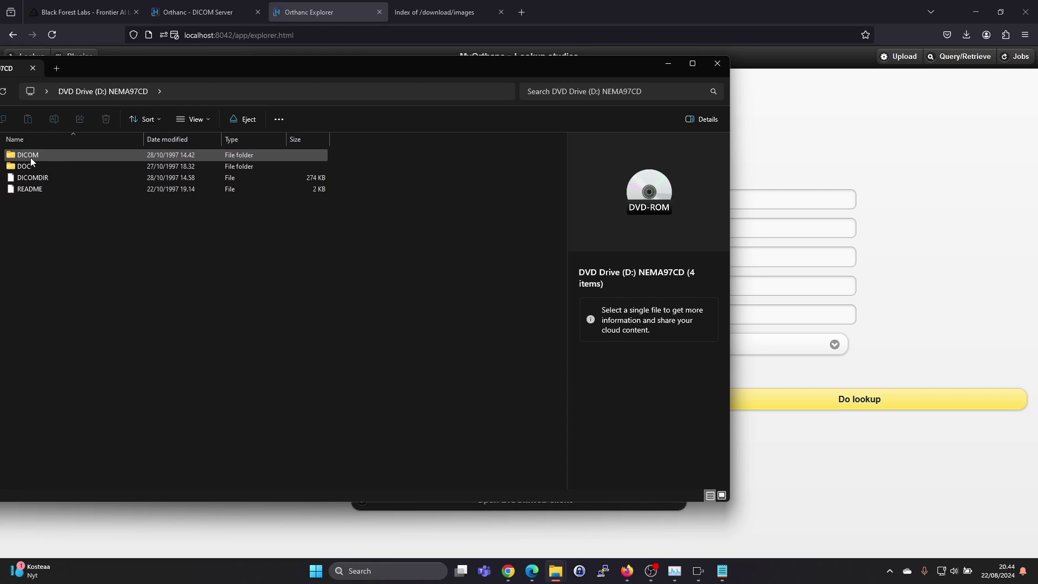
Step: Browse the disc to DICOM\PHILIPS, then bring Firefox back to the front
double_click(30, 157)
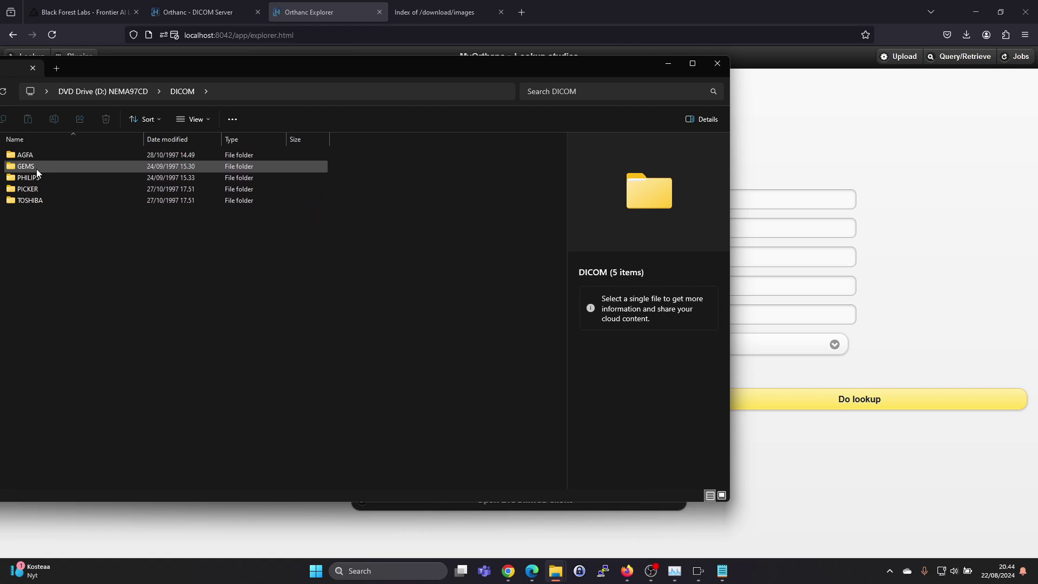
double_click(37, 179)
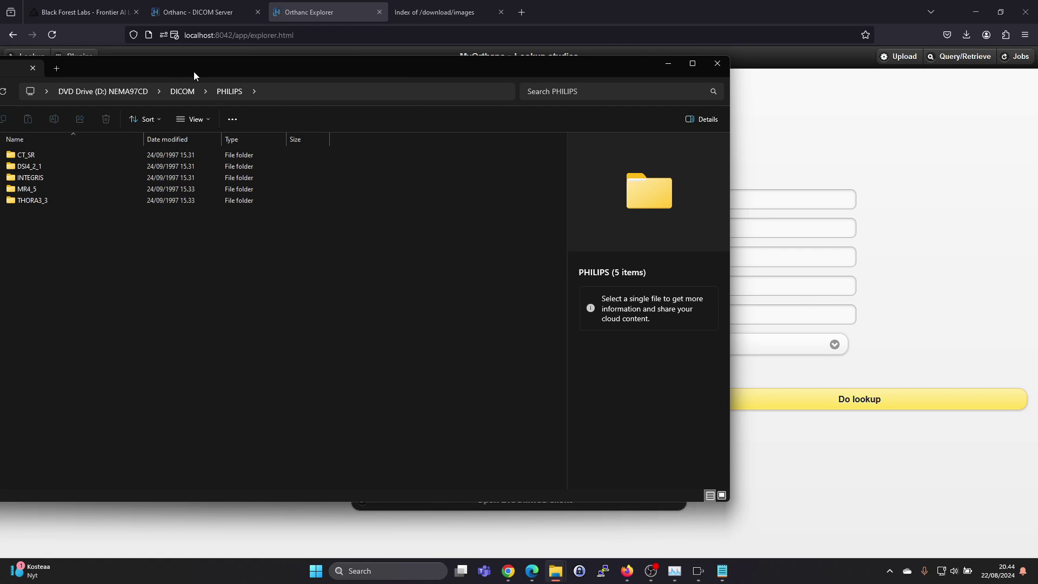
click(877, 116)
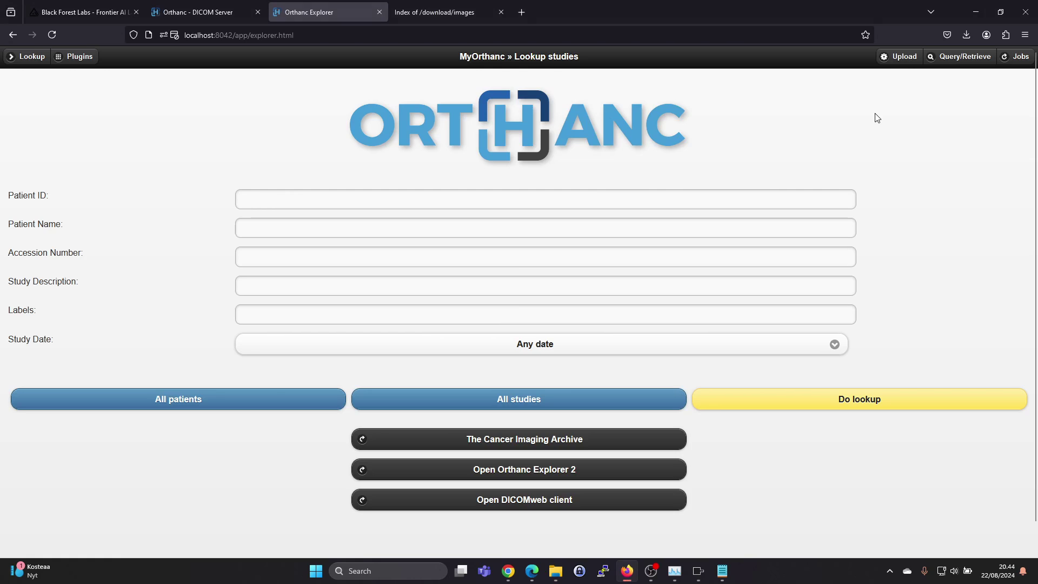
Step: Upload the 15 CT_SR files, ABDOM_1 through LWM_MPR, from DICOM\PHILIPS to Orthanc
click(904, 61)
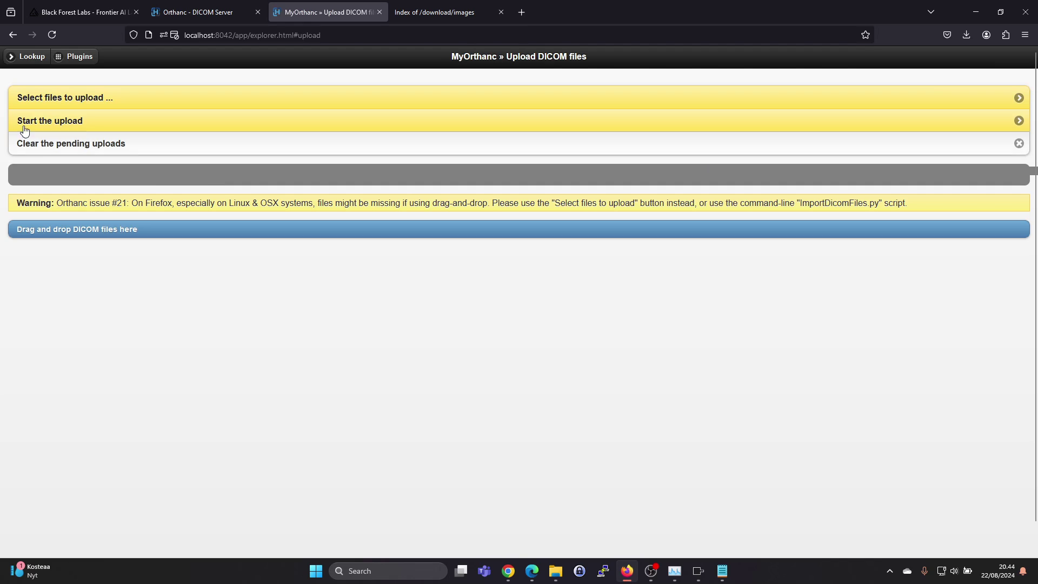
click(81, 99)
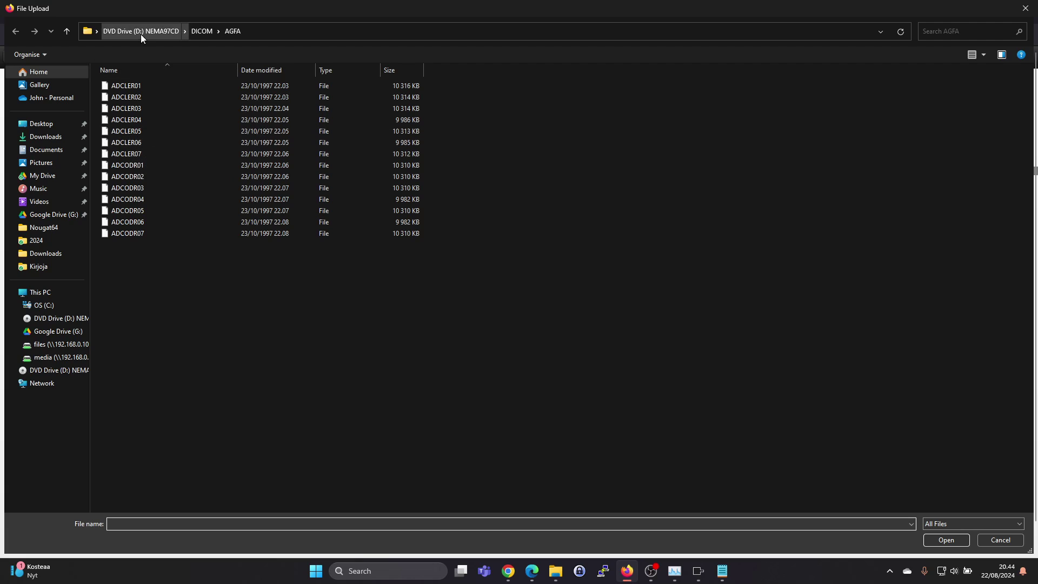
click(201, 31)
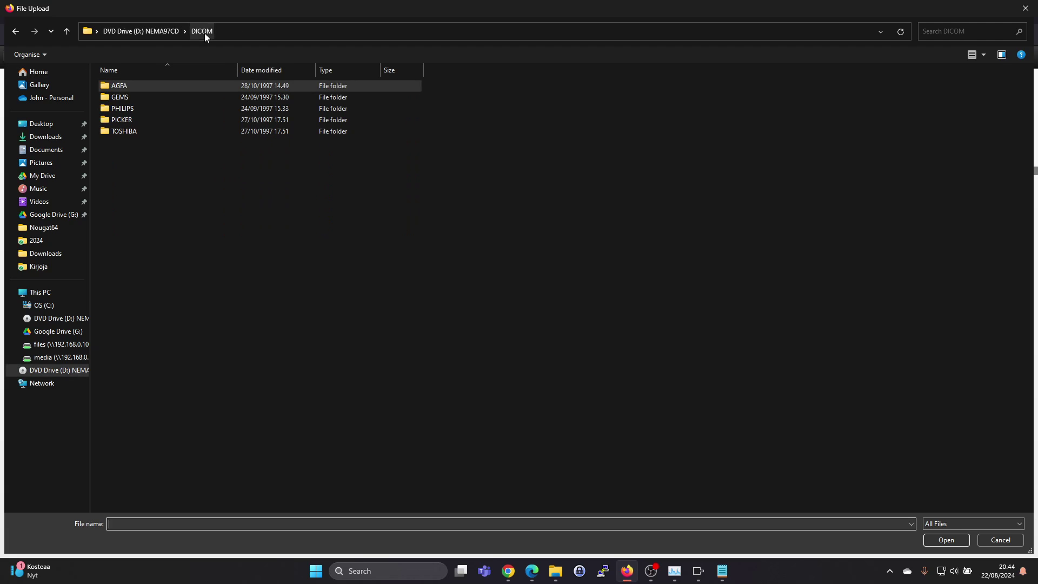
double_click(134, 110)
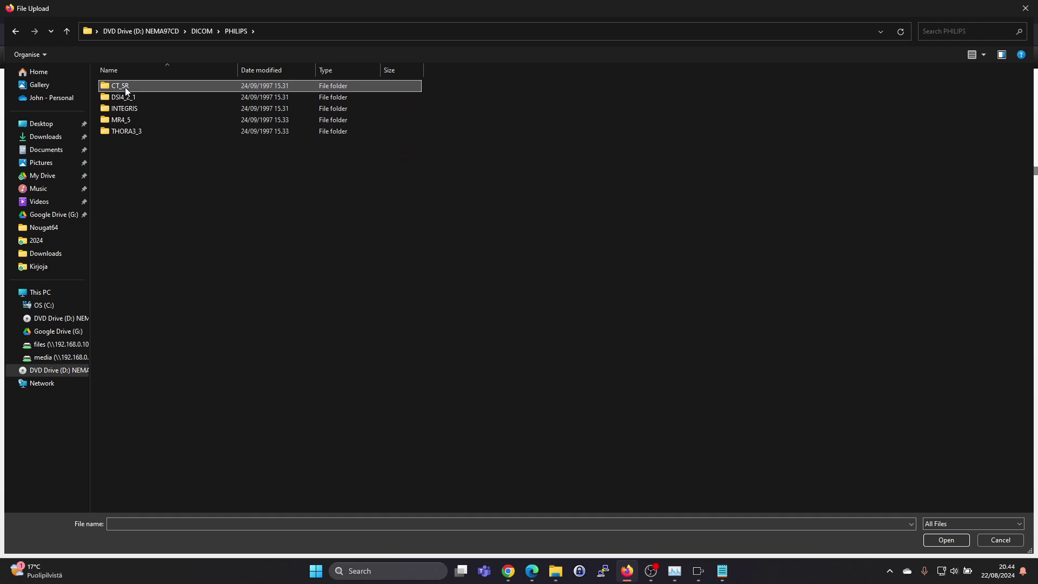
double_click(127, 85)
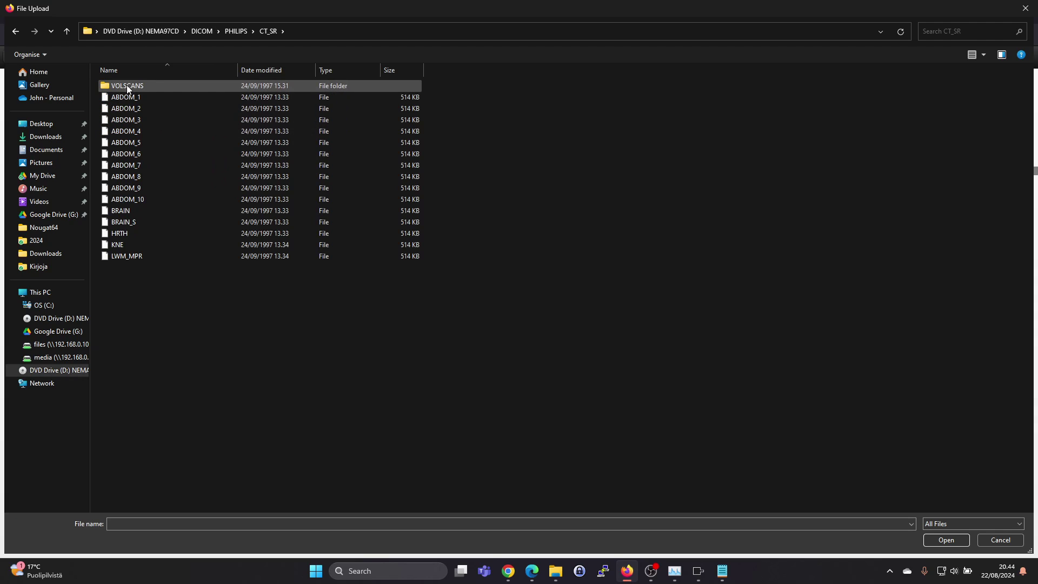
click(136, 99)
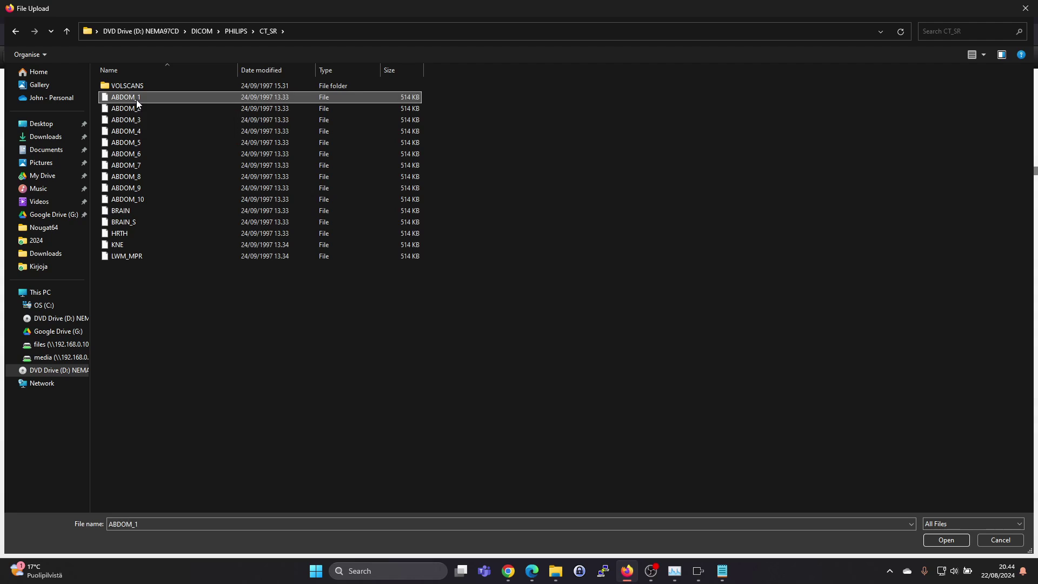
shift+click(120, 258)
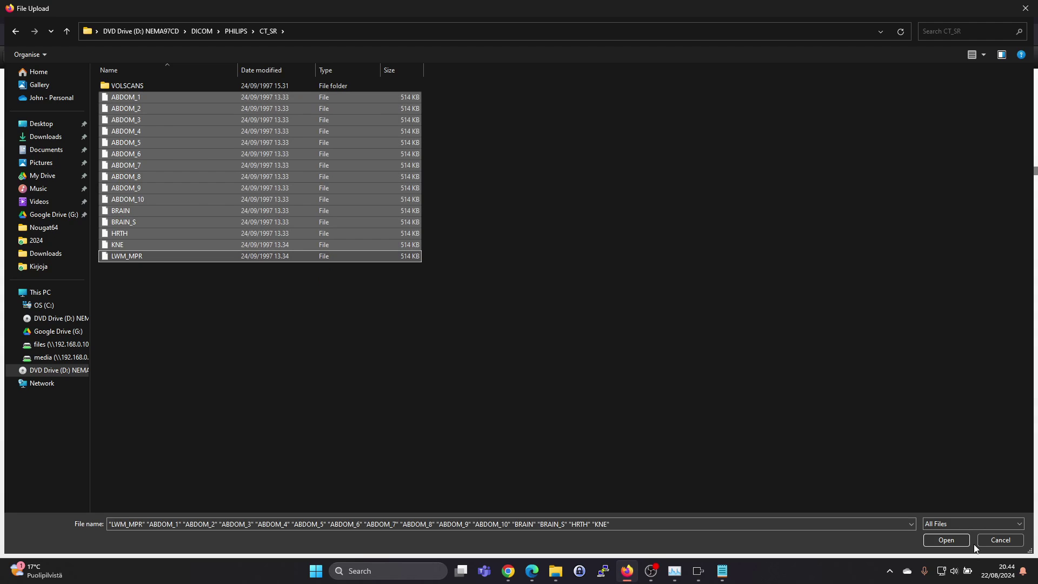
click(946, 540)
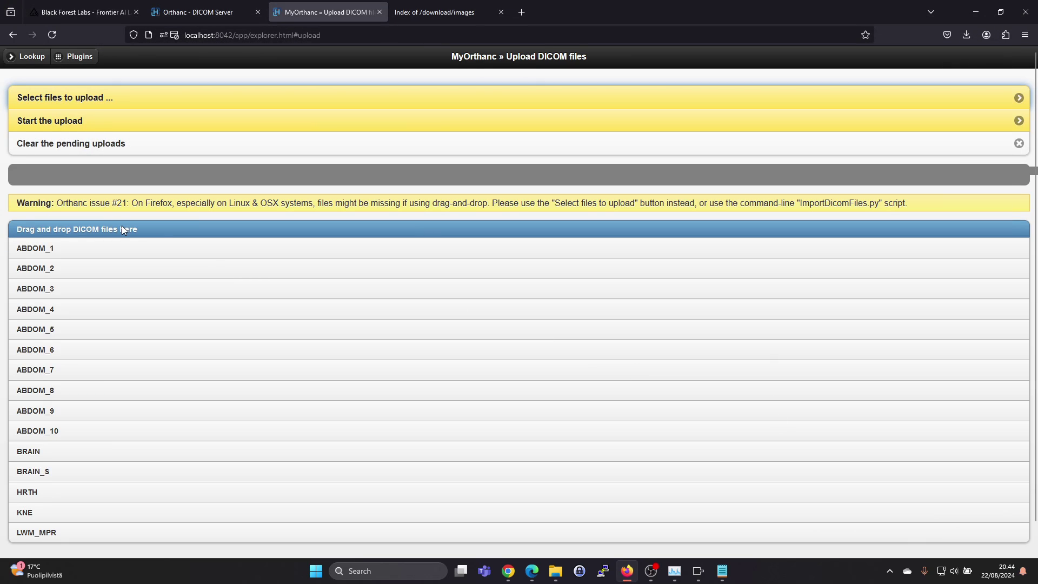
click(73, 127)
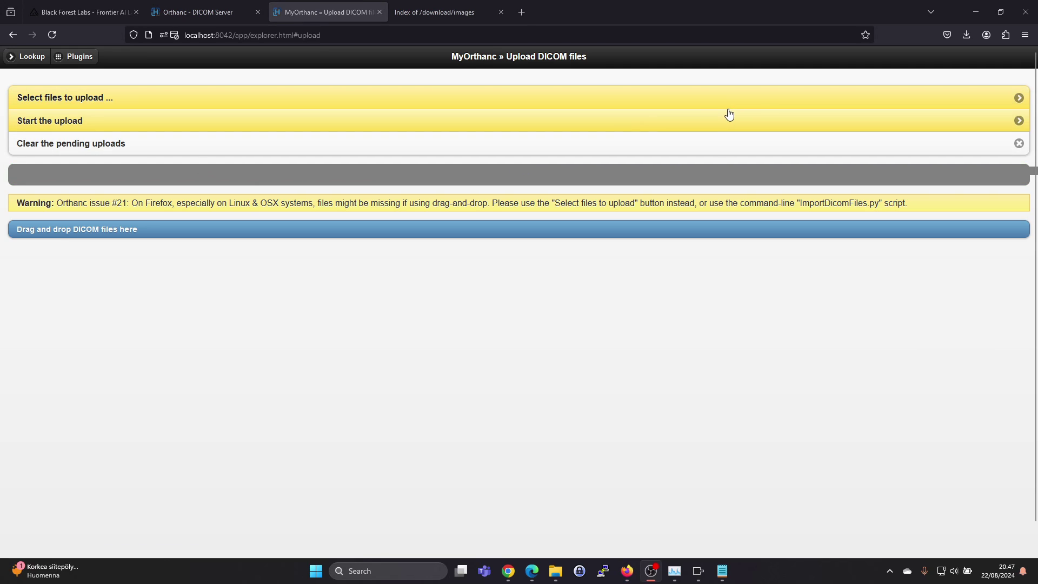
Step: From the All patients list, open the abdomen patient's October 14, 1996 CT study
click(31, 64)
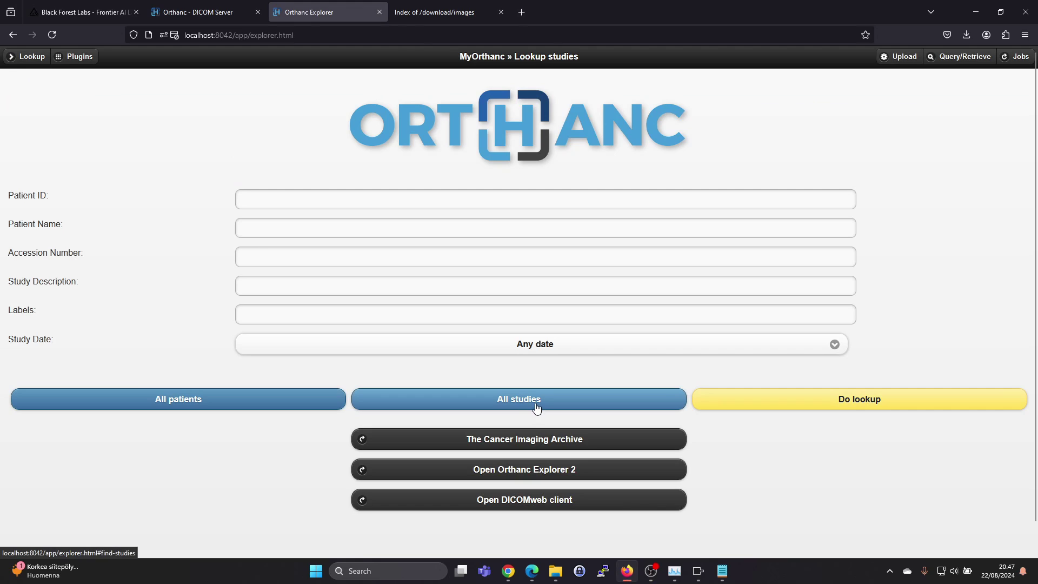
click(503, 404)
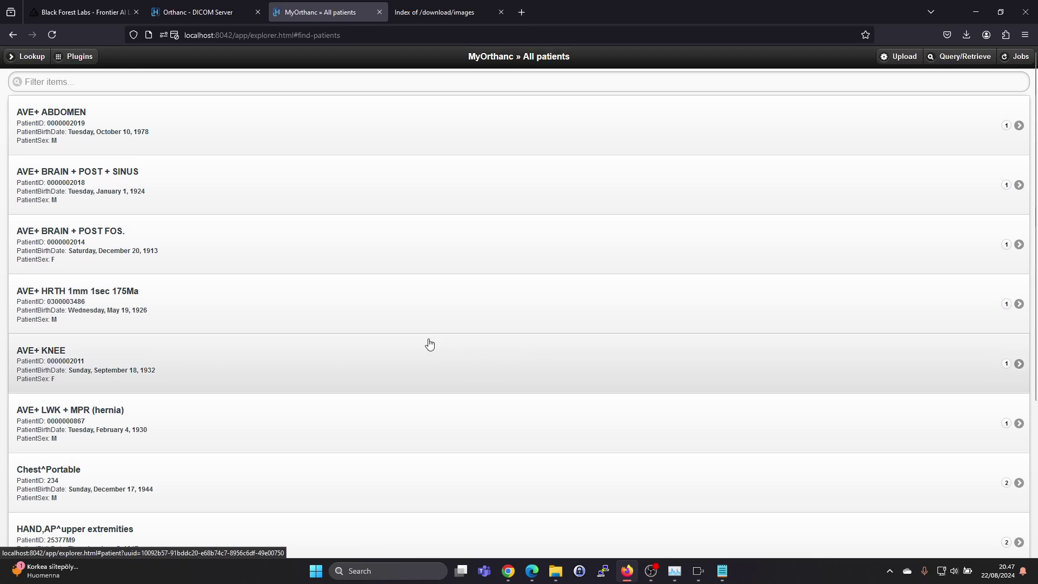
scroll(422, 346, down, 3)
scroll(335, 358, up, 3)
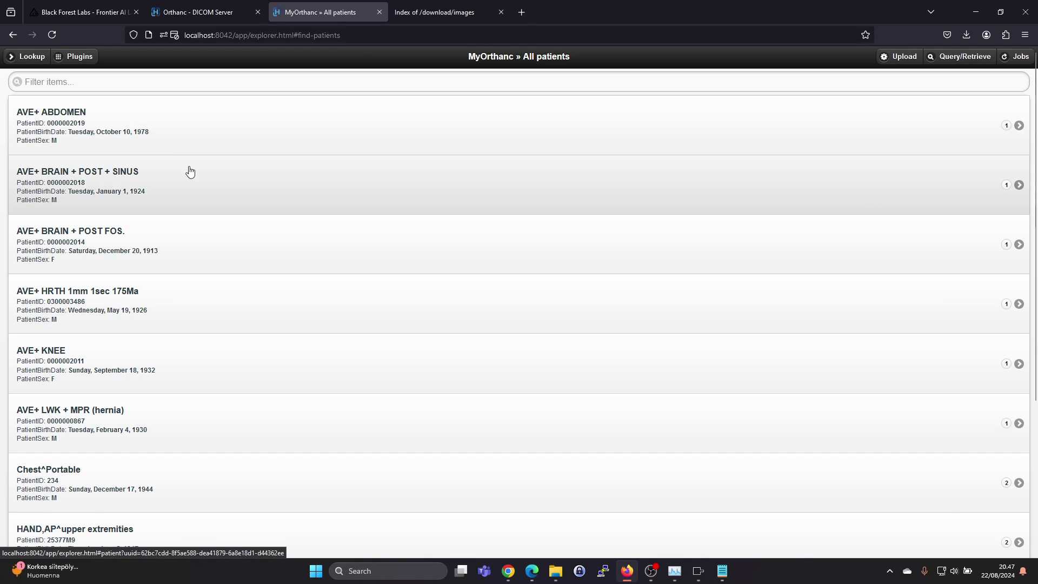
click(92, 127)
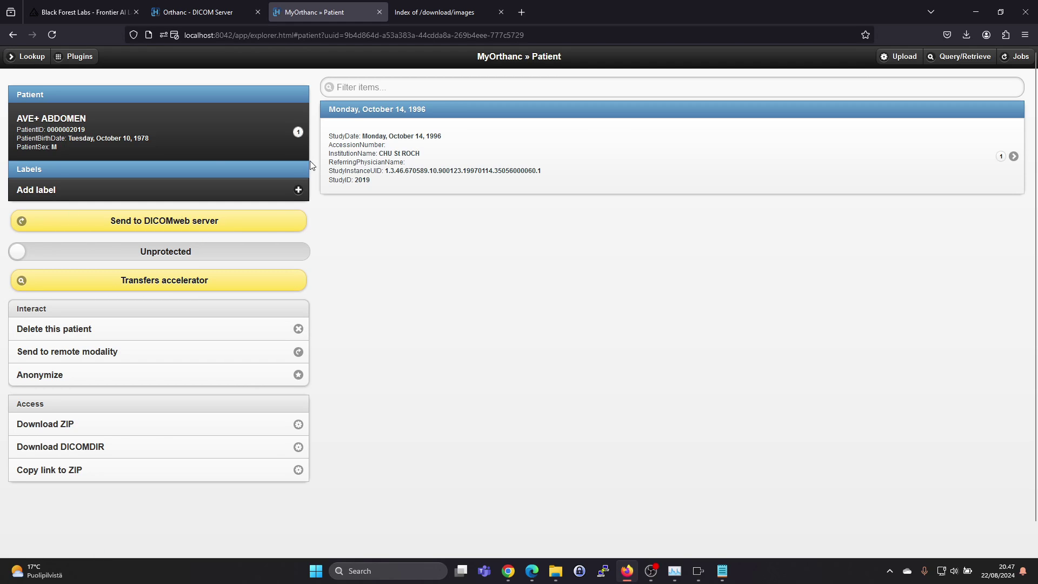
click(486, 146)
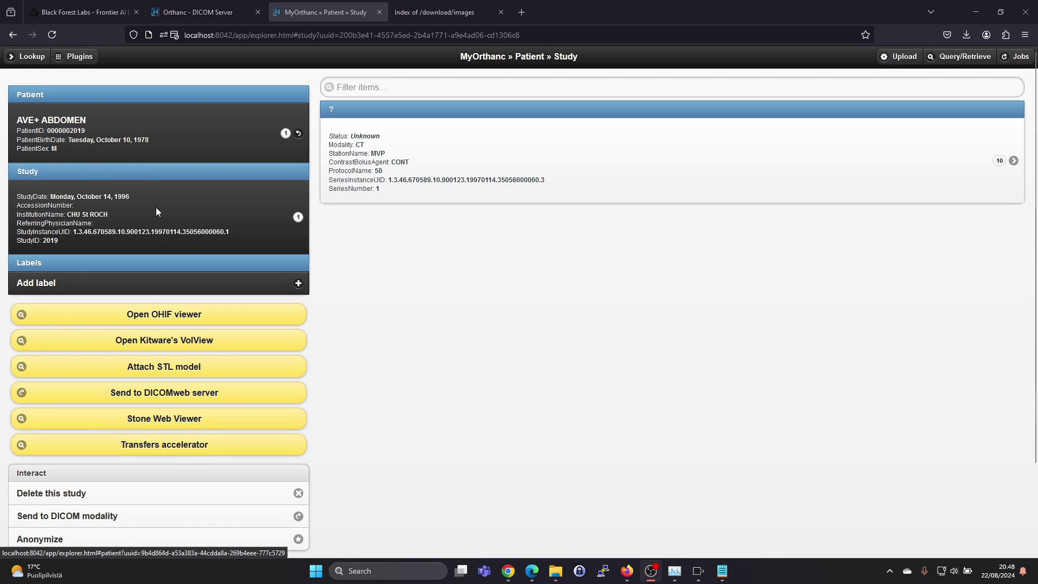
click(178, 319)
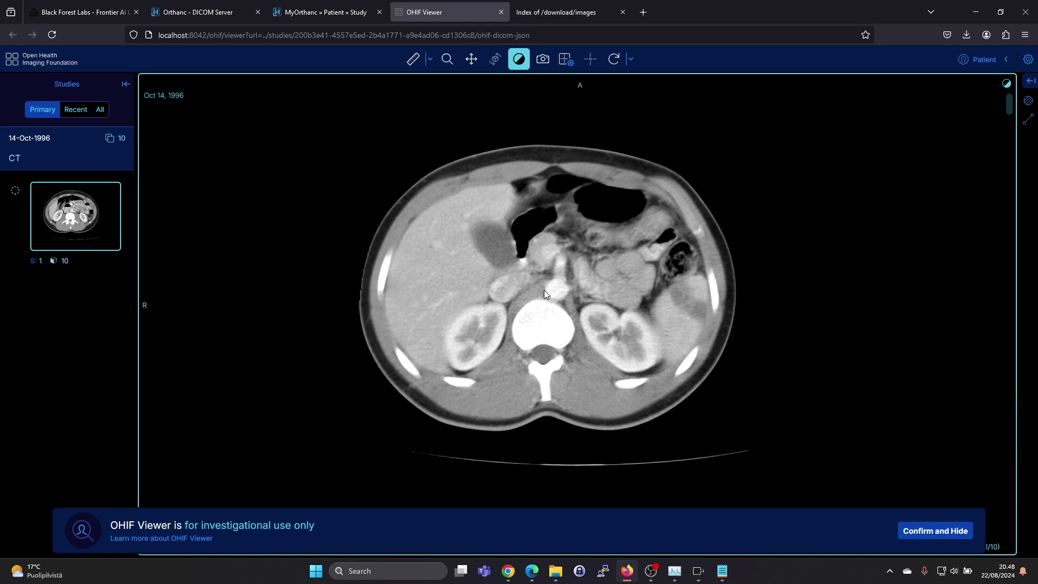
scroll(544, 290, down, 4)
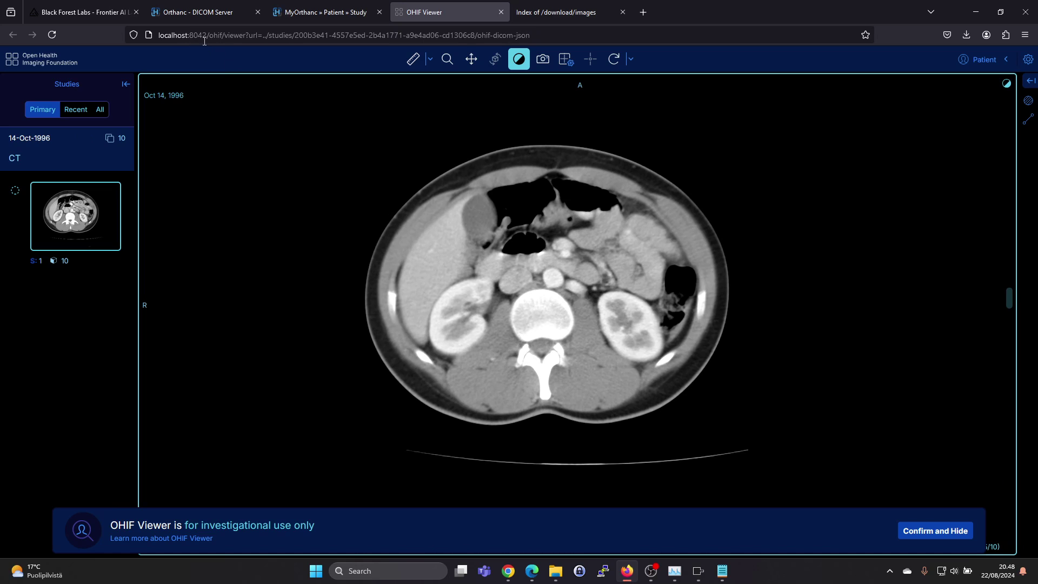
click(302, 12)
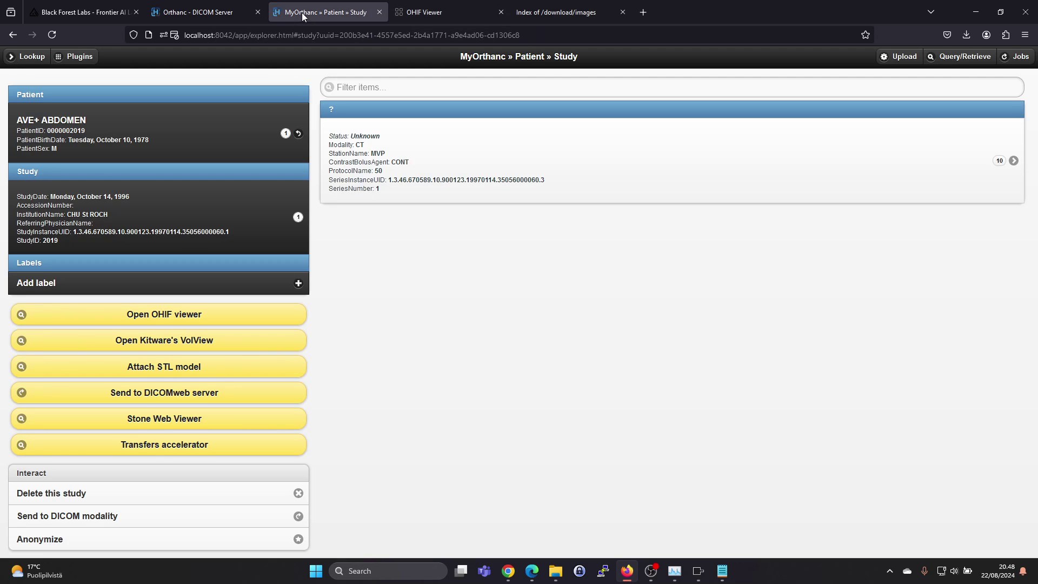
click(421, 7)
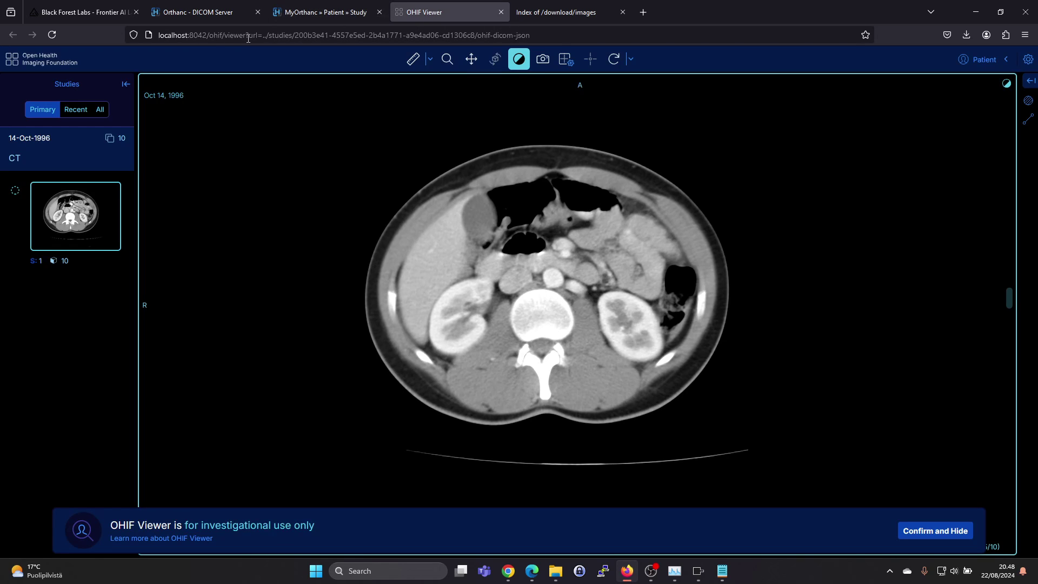
click(501, 12)
click(351, 18)
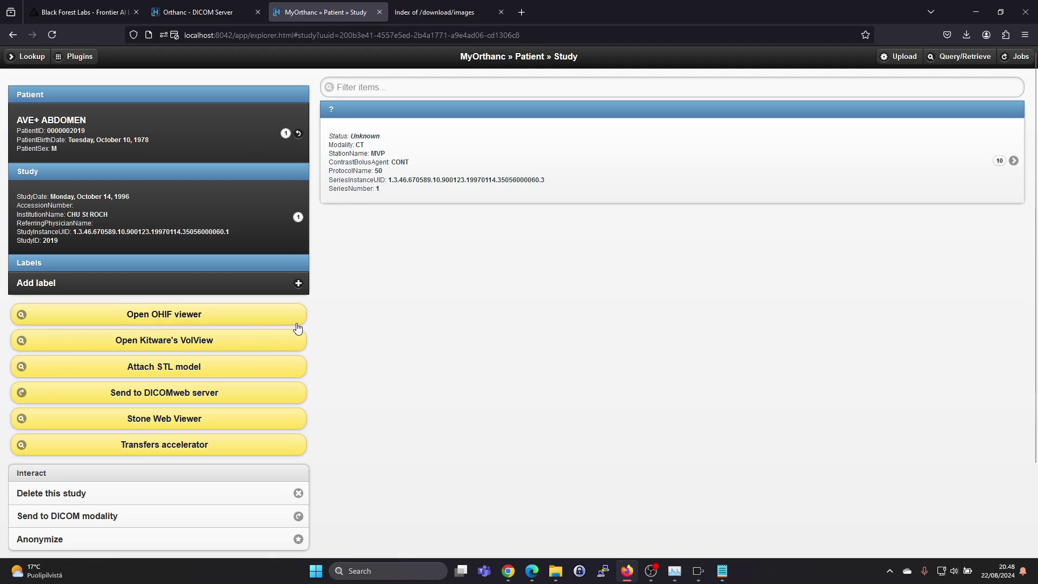
Step: Load the 1996 abdomen CT study into VolView, then return to the Orthanc study page
click(187, 348)
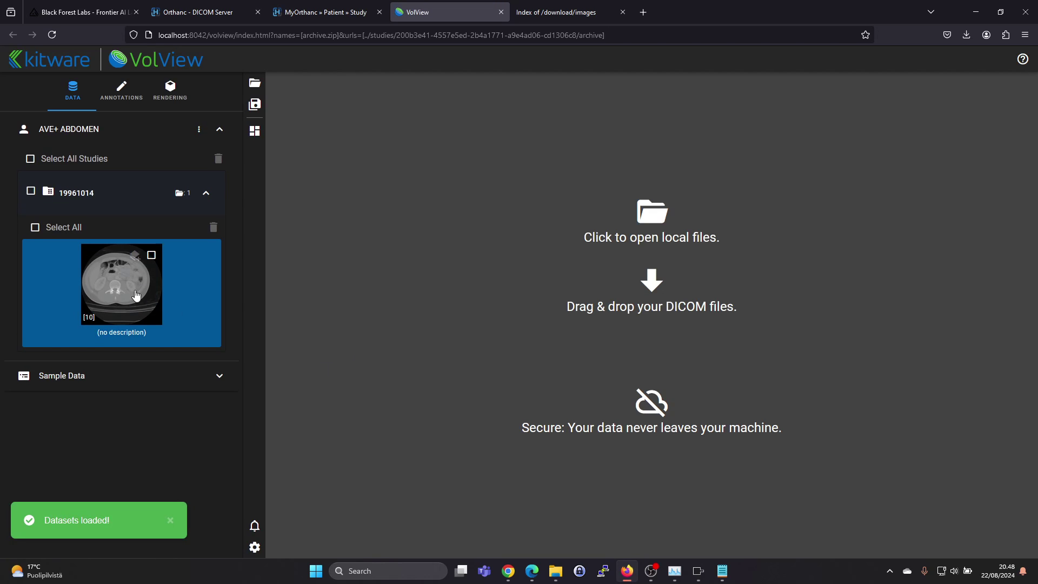
click(313, 14)
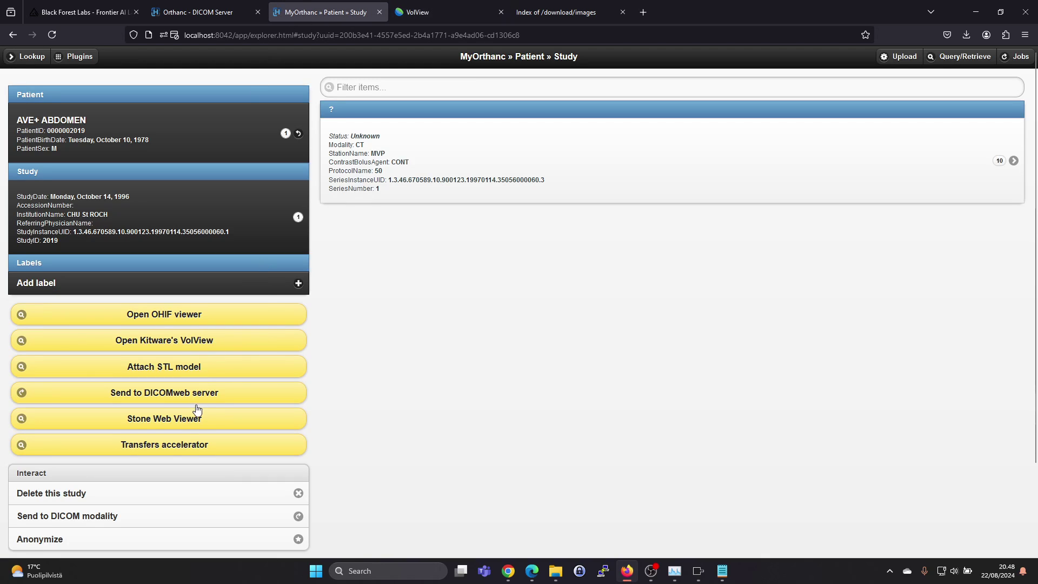
Step: Launch the Stone Web Viewer for the study, allowing pop-ups for localhost
click(180, 427)
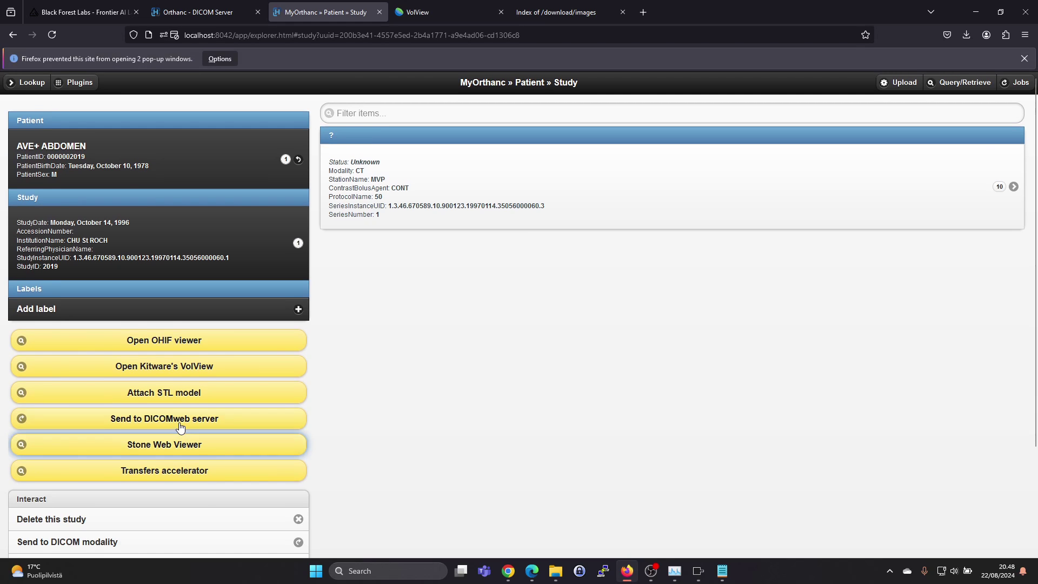
click(216, 61)
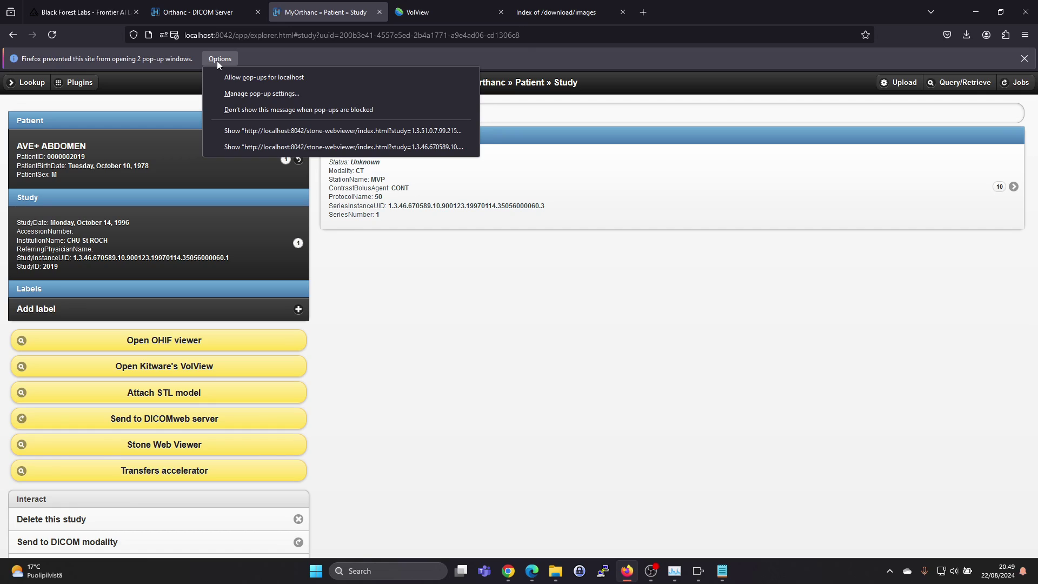
click(302, 82)
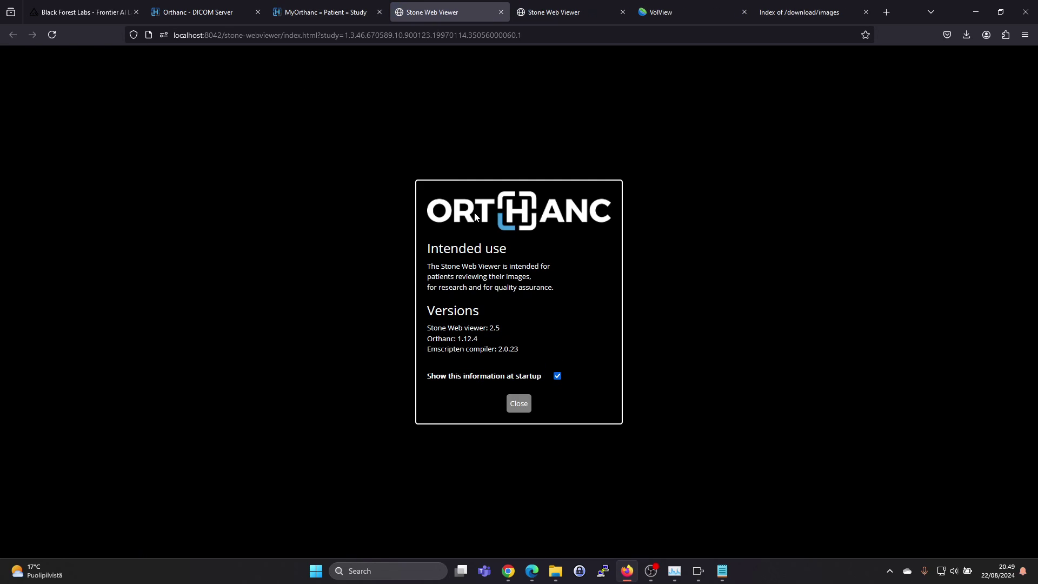
Step: Scroll the Stone viewer to CT slice 1/10, then page through the series in OHIF
click(519, 404)
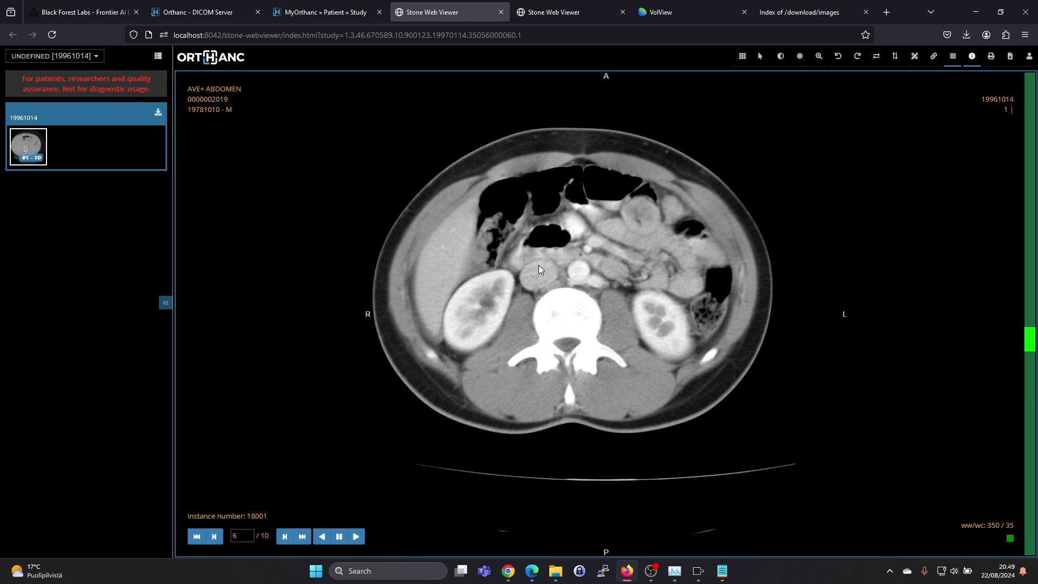
scroll(531, 268, up, 5)
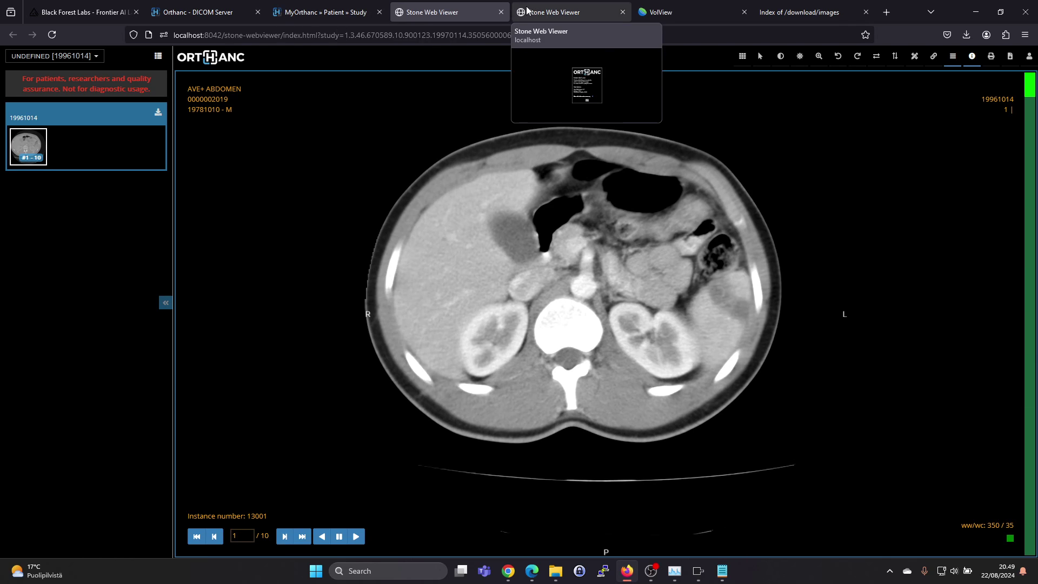
click(305, 13)
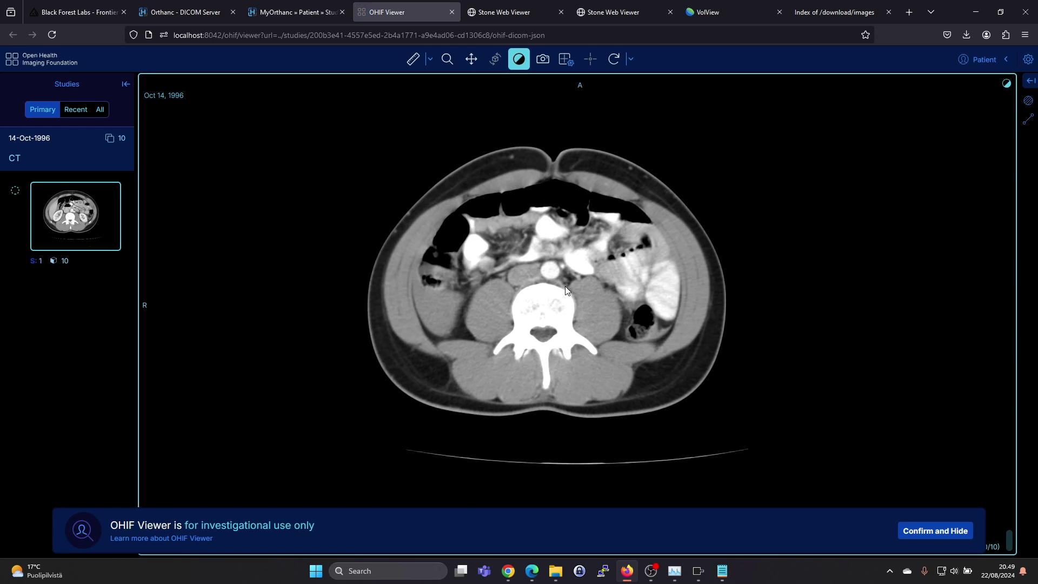
scroll(565, 290, up, 9)
scroll(563, 290, down, 9)
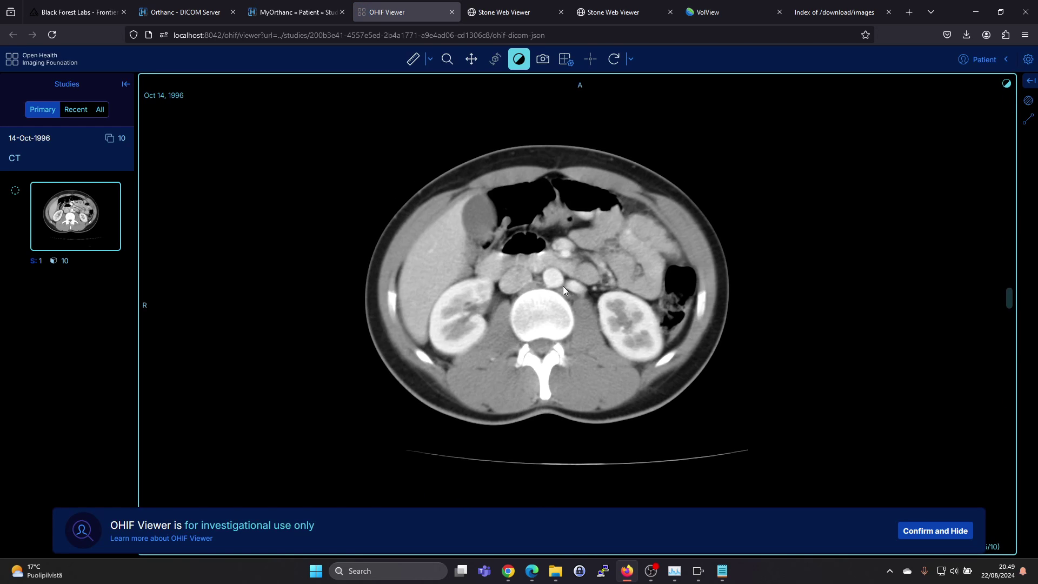